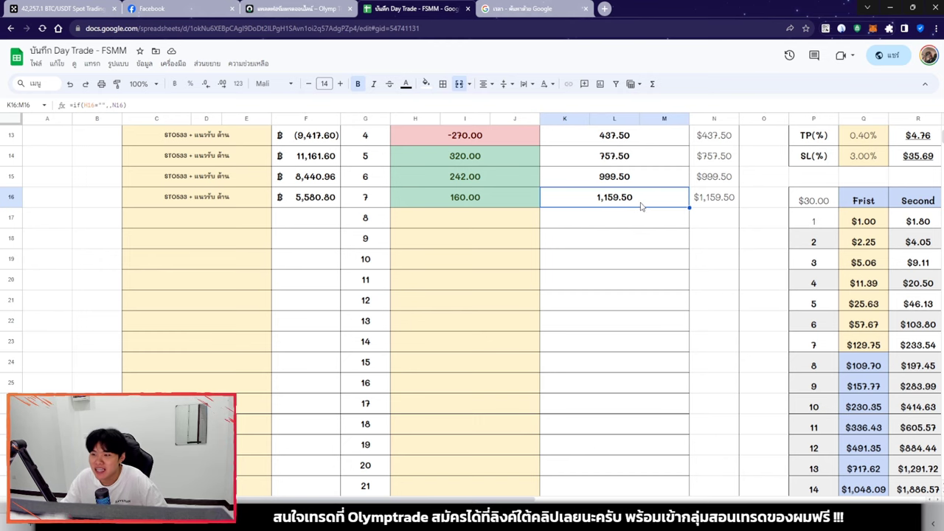
Switch from the trade log spreadsheet to Olymp Trade and examine recent price movement on the Asia Composite Index chart.
click(442, 217)
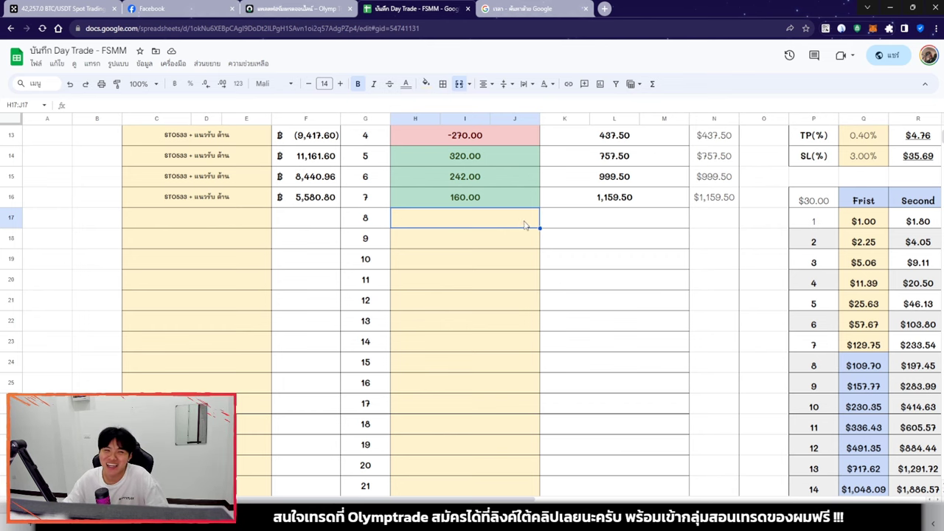
click(291, 12)
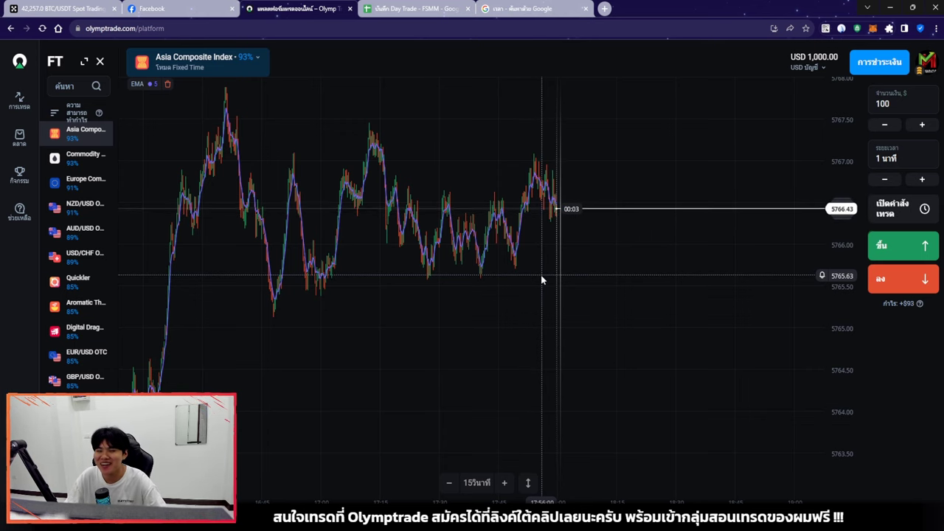
drag(468, 172, 539, 151)
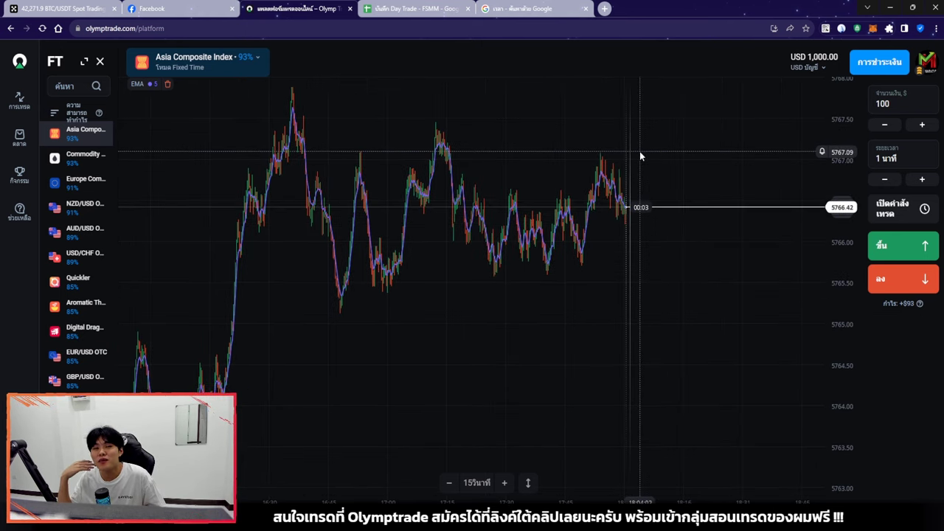
drag(640, 155, 670, 154)
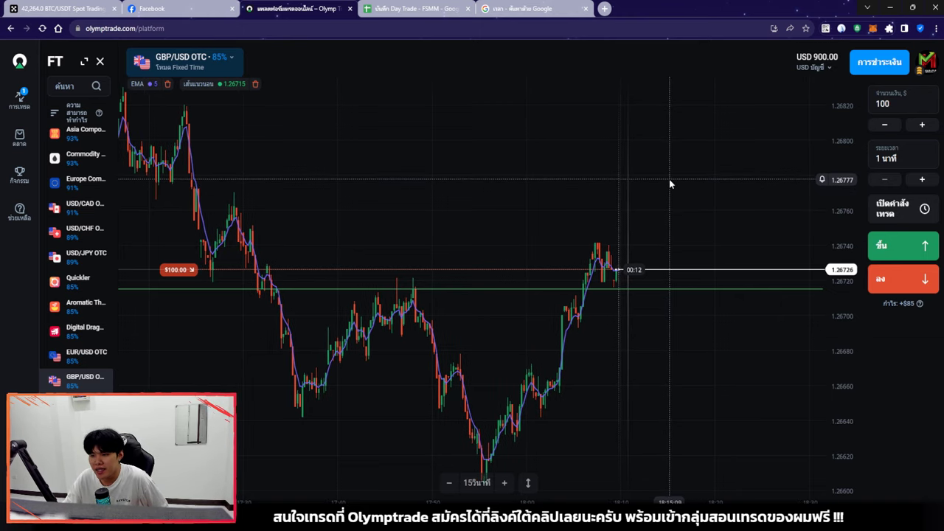
Annotate the GBP/USD OTC downtrend with four descending arrows along its highs and lows, and clear the annotations.
scroll(671, 181, up, 3)
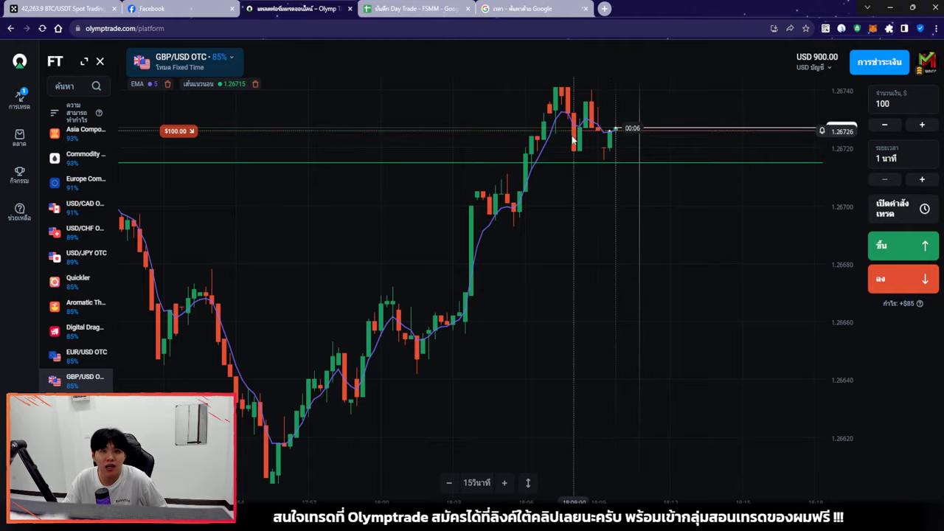
scroll(614, 196, down, 3)
scroll(613, 195, down, 3)
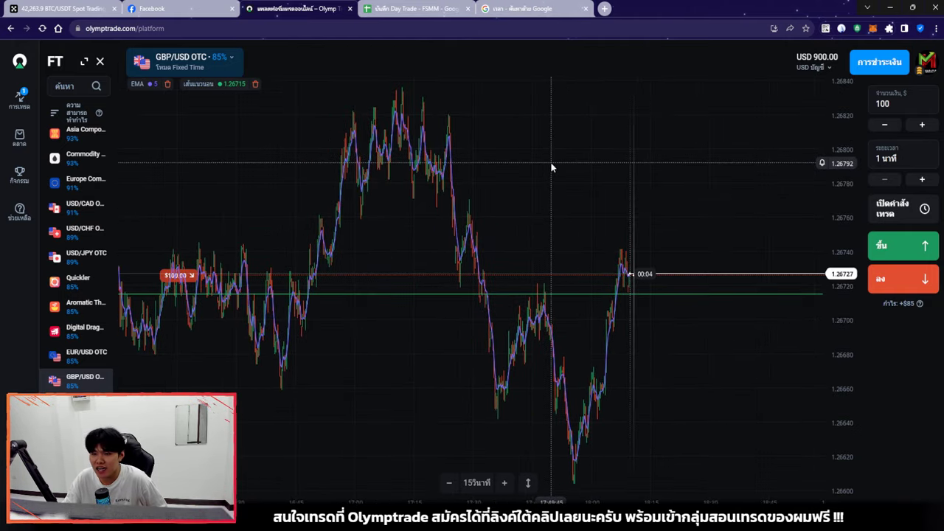
click(840, 28)
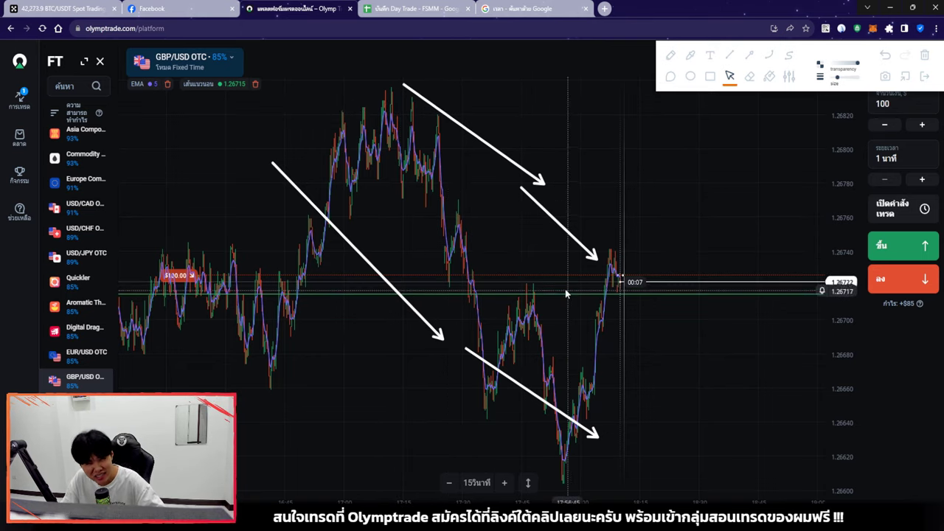
click(927, 78)
click(927, 77)
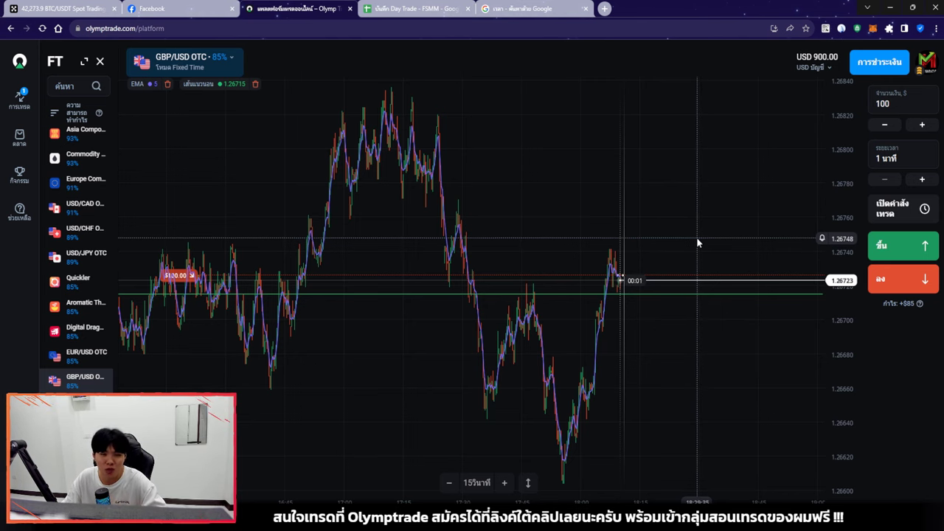
Mark the earlier resistance highs and the latest peak with rectangles and the price swings with arrows, and clear the drawings.
scroll(688, 241, up, 3)
scroll(685, 309, down, 3)
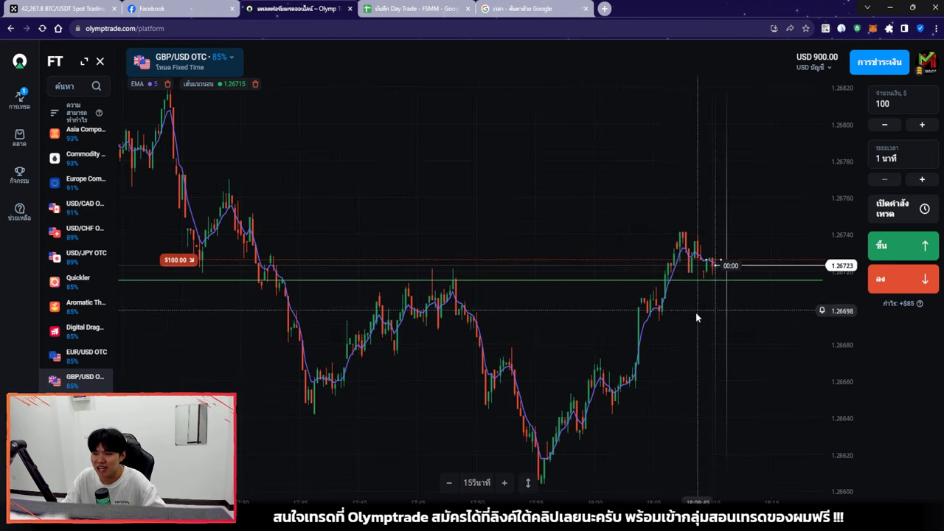
click(842, 28)
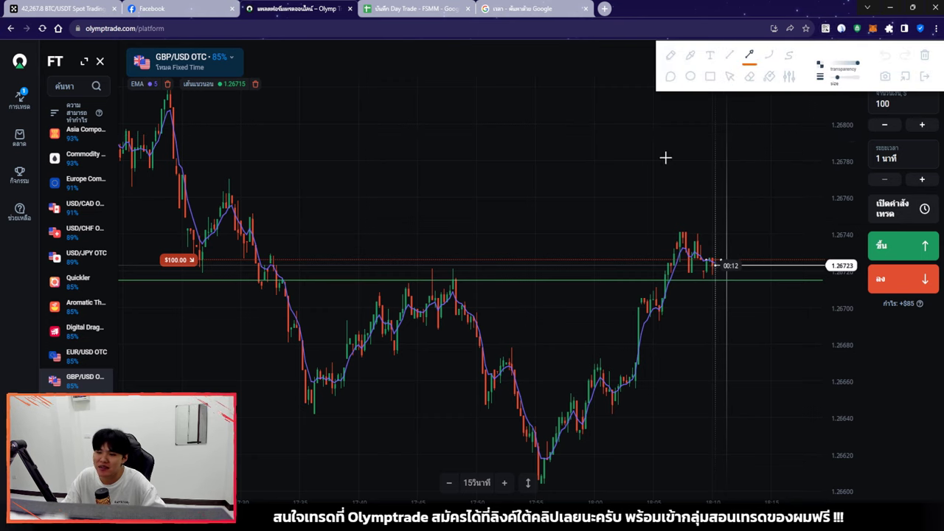
mouse_move(303, 402)
mouse_down()
mouse_move(376, 360)
mouse_move(409, 285)
mouse_up()
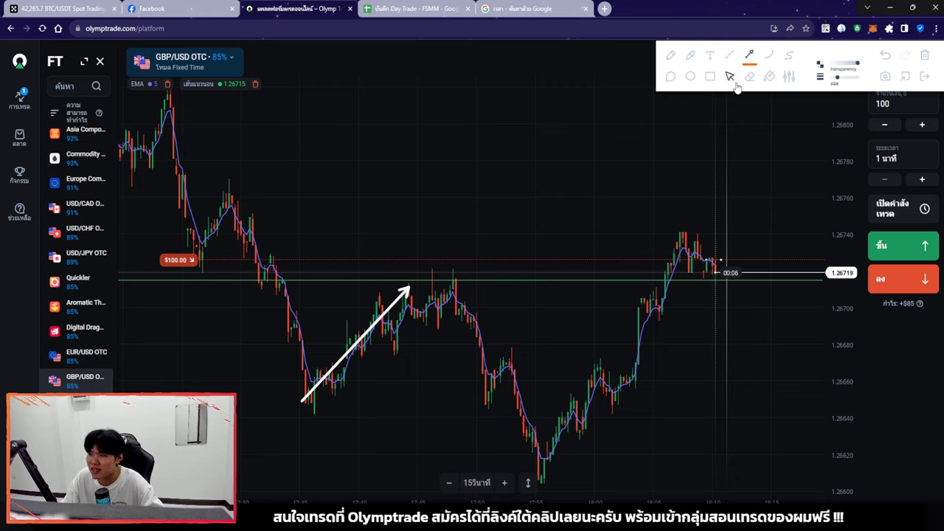
click(710, 76)
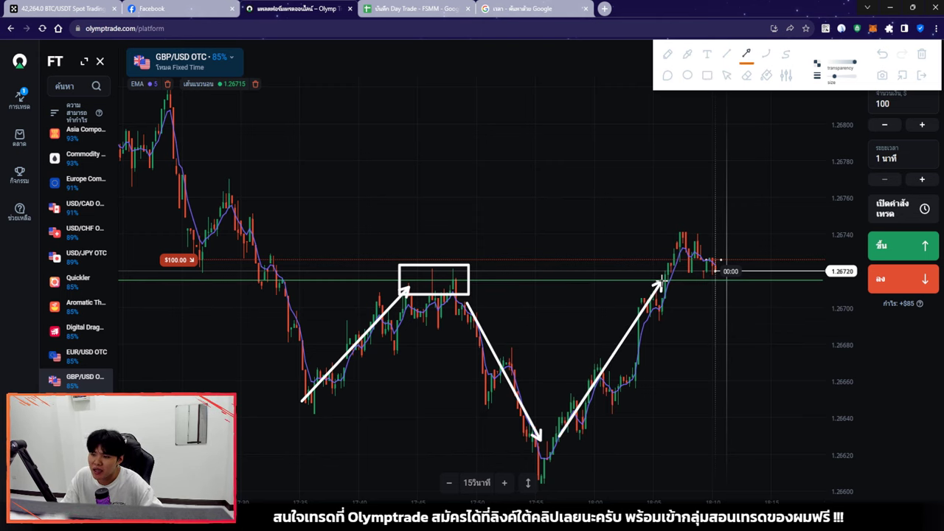
click(710, 76)
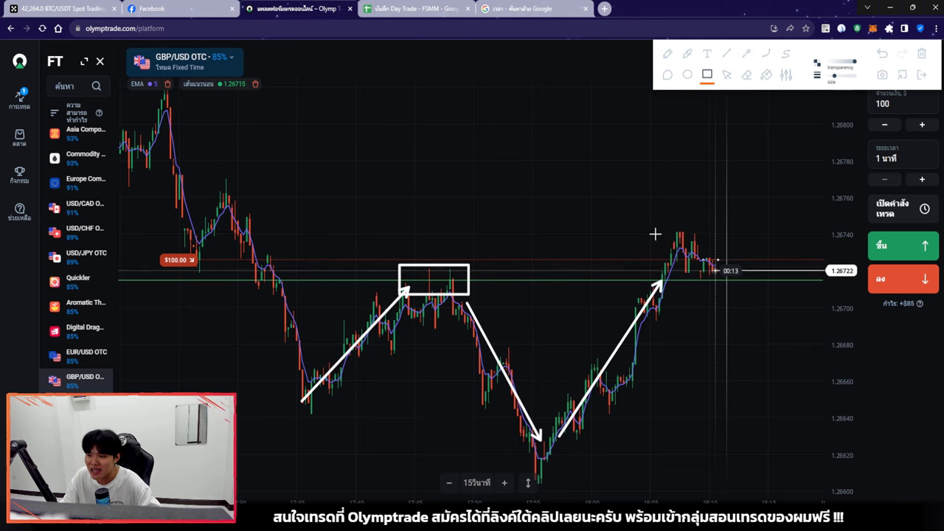
drag(644, 225, 725, 284)
click(921, 53)
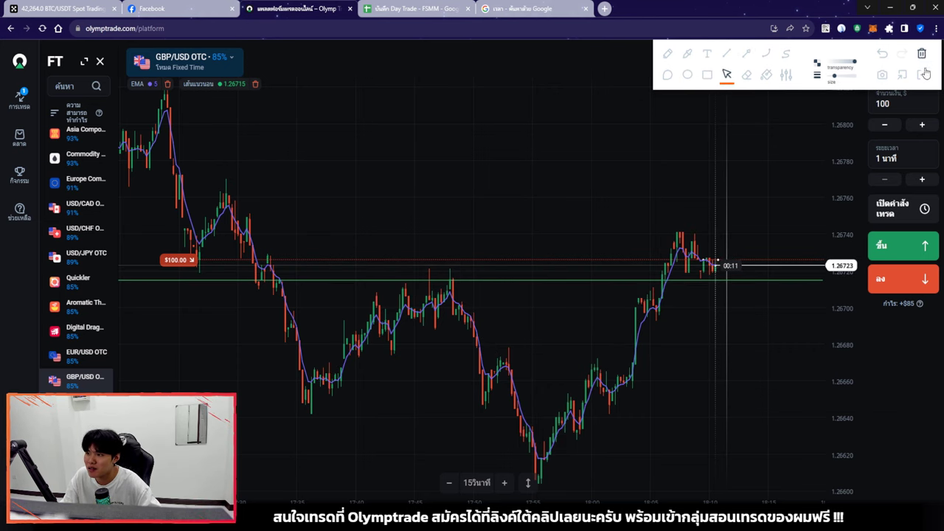
click(922, 74)
Examine the GBP/USD OTC candles around the green horizontal line and the $100 trade up to its close.
scroll(696, 250, up, 5)
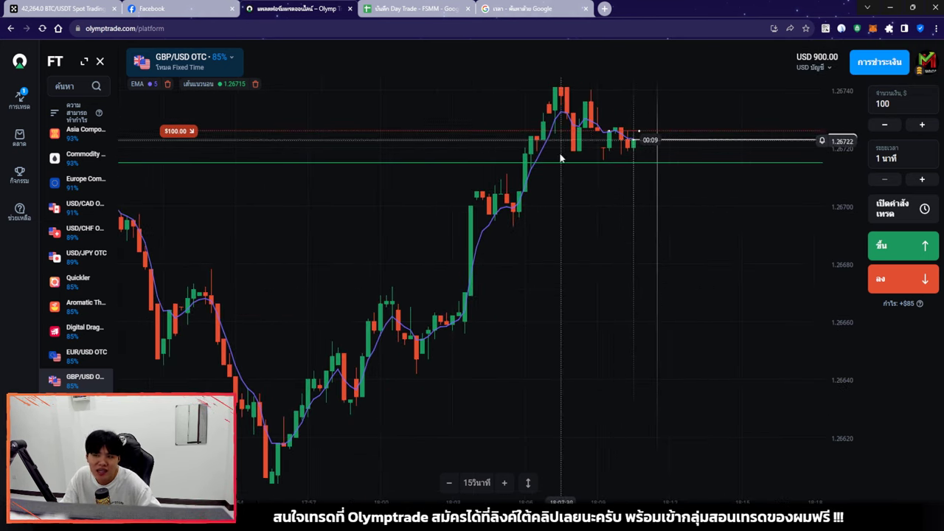
scroll(590, 137, up, 1)
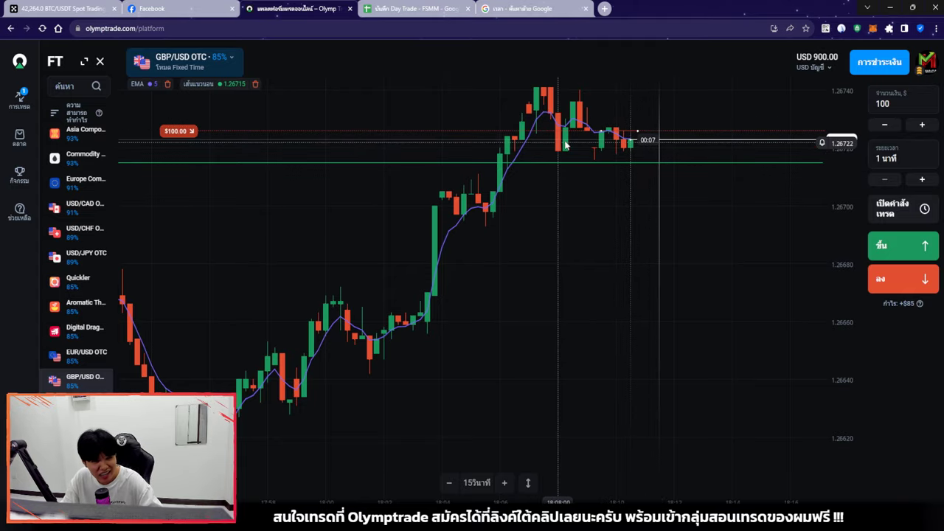
scroll(619, 233, down, 2)
scroll(620, 233, down, 3)
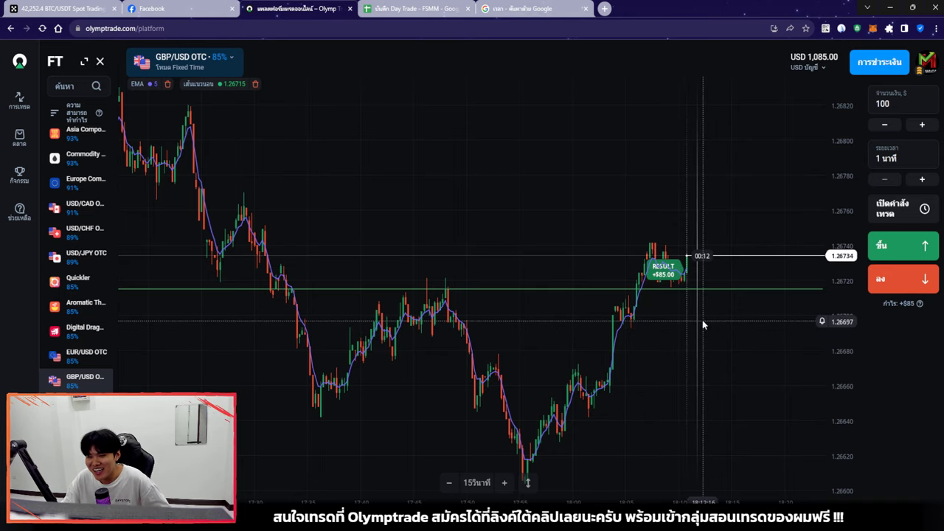
scroll(703, 324, up, 3)
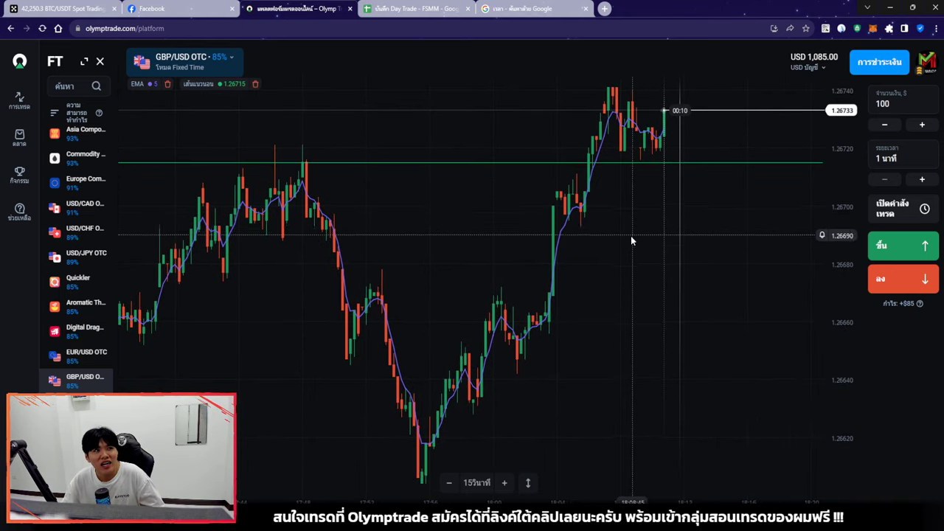
scroll(468, 249, left, 5)
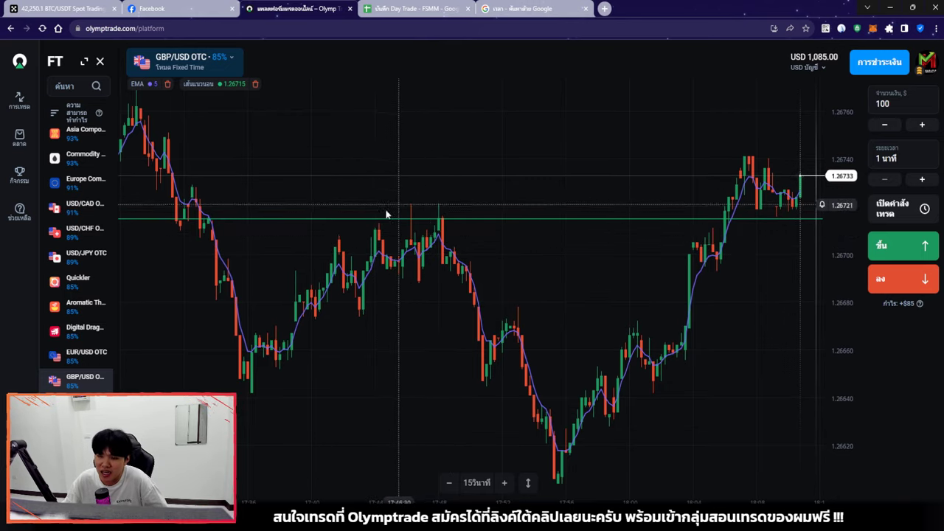
scroll(599, 308, right, 1)
scroll(599, 309, right, 1)
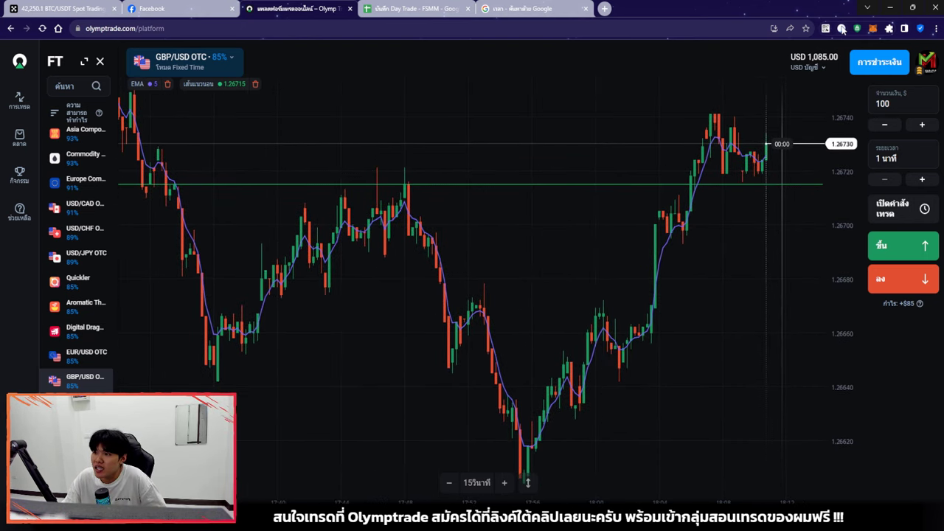
Draw a thin rectangle along the 1.26715 horizontal line from the earlier highs to the current candle.
click(843, 30)
click(709, 76)
drag(334, 196, 422, 156)
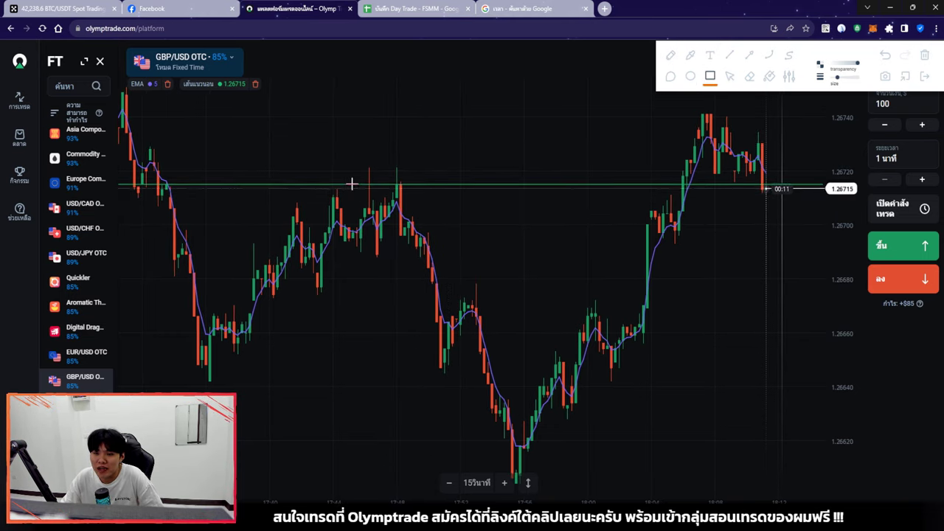
drag(739, 184, 766, 185)
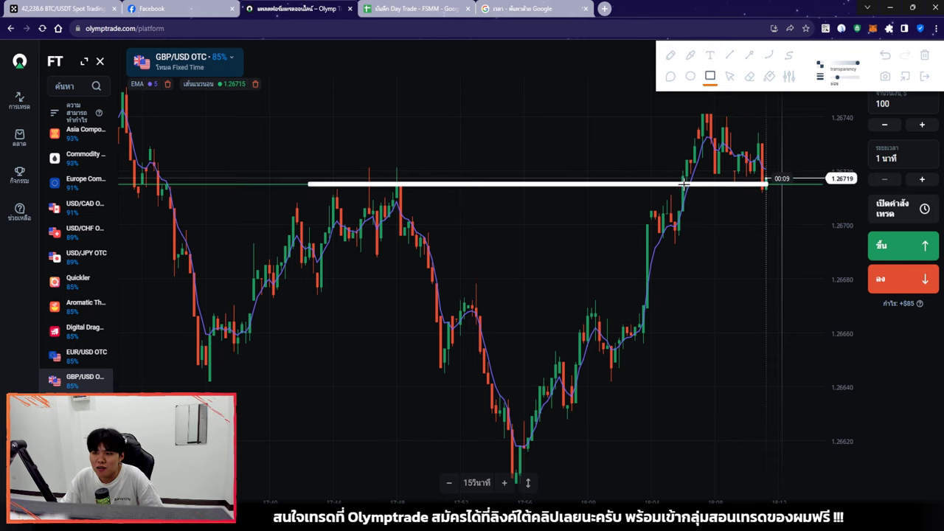
Draw arrows showing price rising to the level, bouncing beneath it and falling away, and clear all annotations.
click(749, 54)
drag(599, 289, 662, 197)
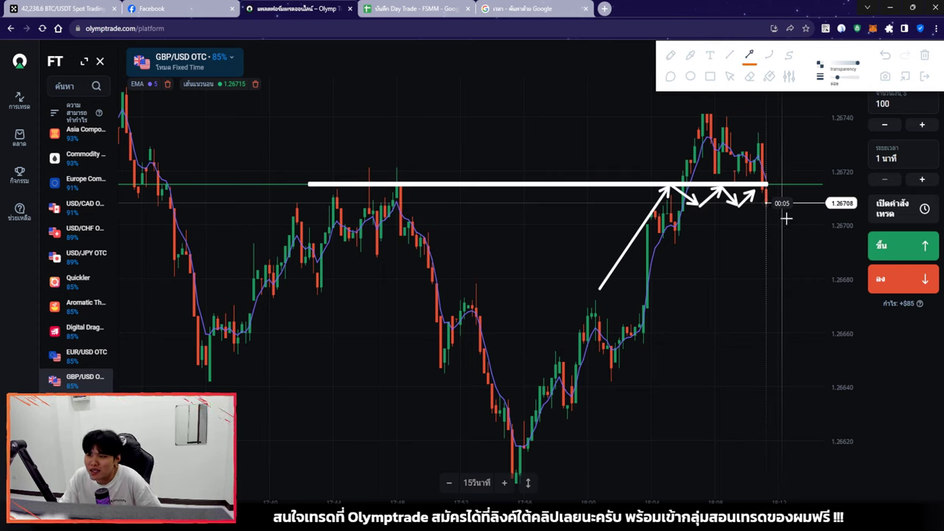
click(730, 76)
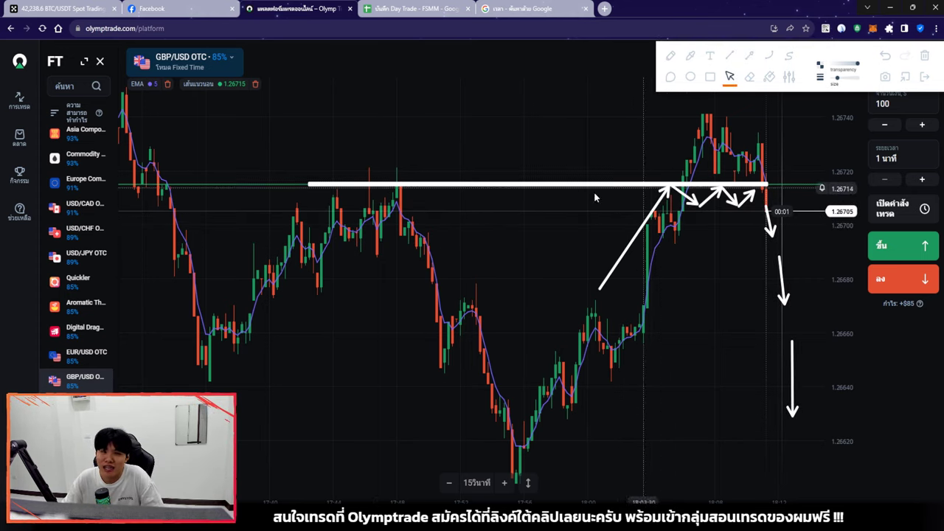
click(925, 58)
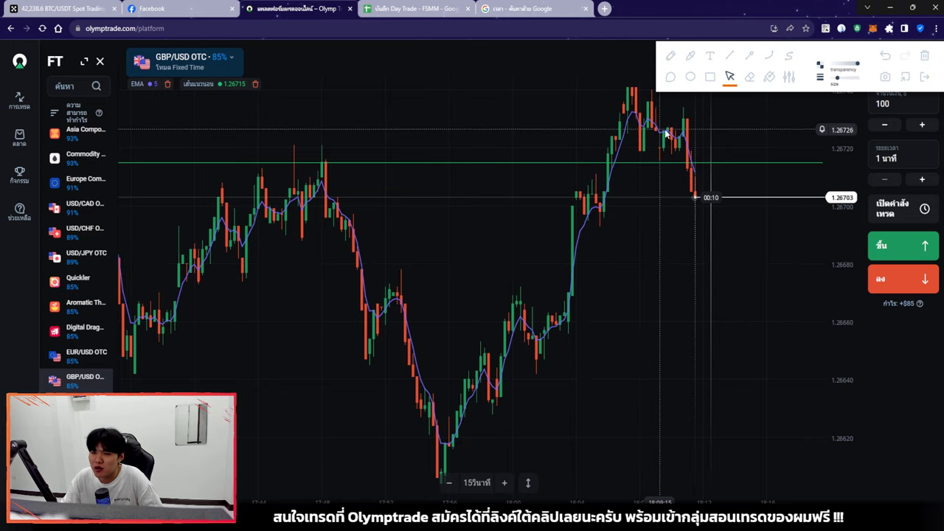
Examine how the GBP/USD OTC price falls from its recent peak back through the green horizontal line.
click(317, 164)
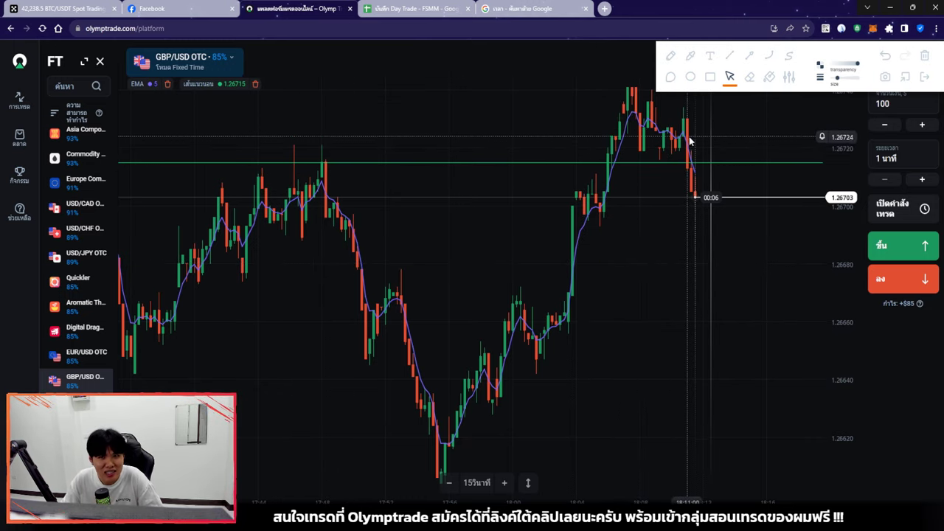
scroll(475, 278, down, 2)
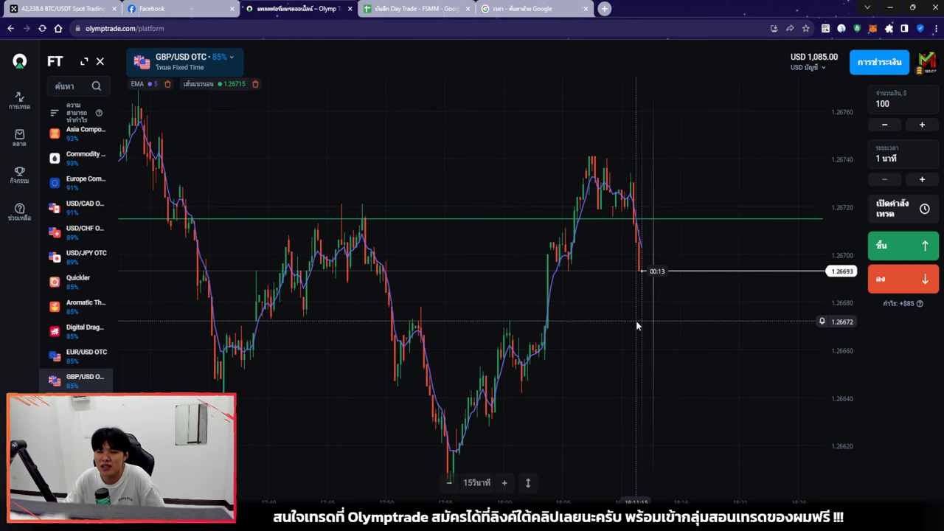
drag(637, 326, 660, 323)
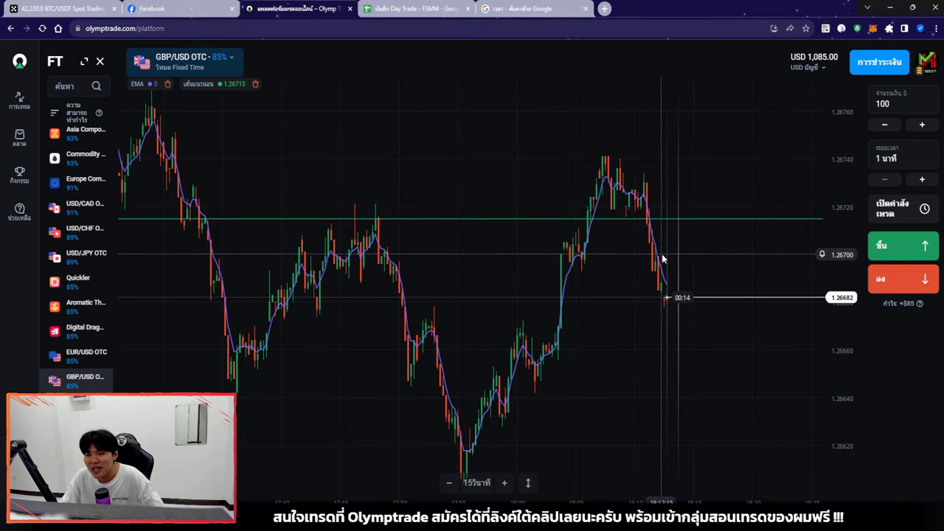
scroll(667, 218, up, 3)
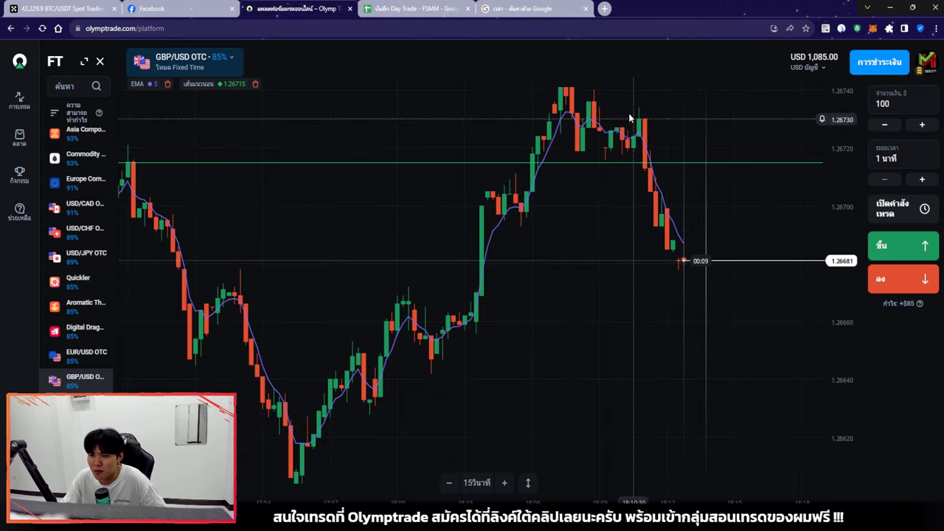
scroll(611, 211, down, 3)
drag(386, 268, 519, 259)
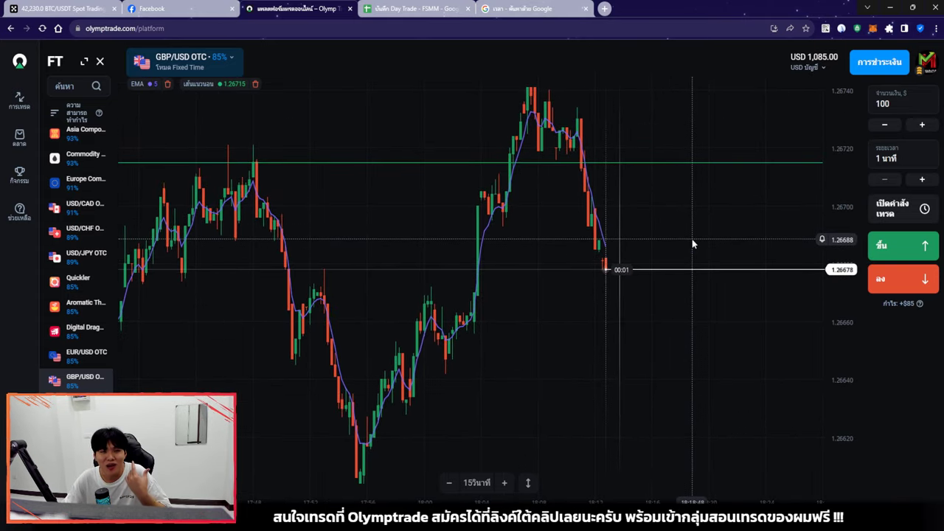
scroll(649, 230, up, 2)
scroll(622, 225, up, 1)
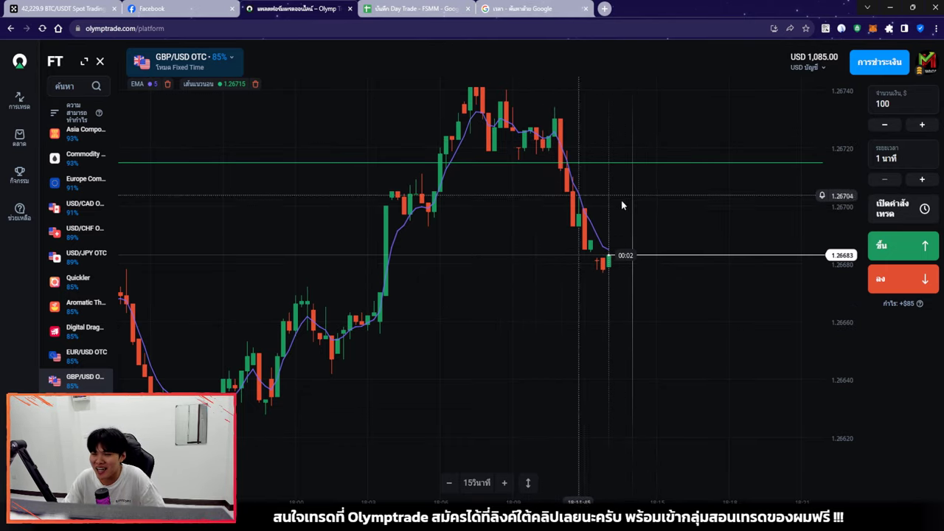
scroll(619, 280, down, 5)
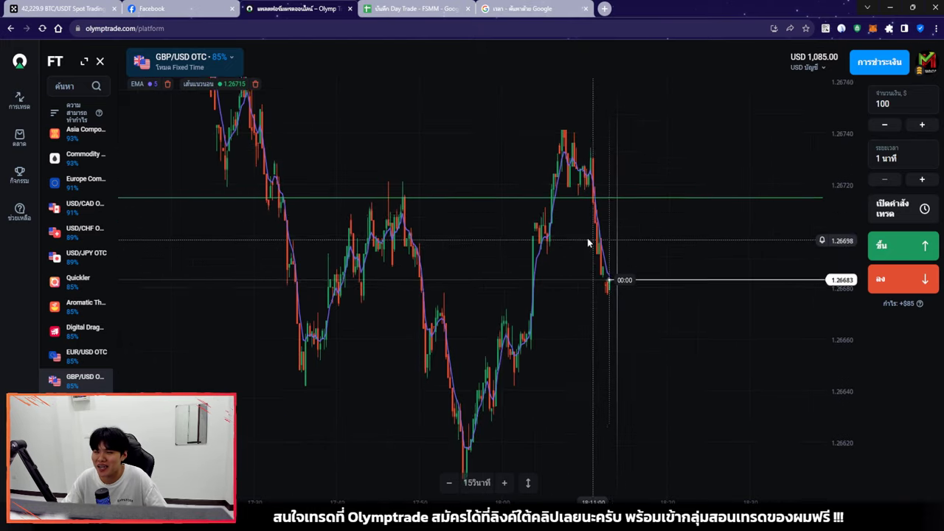
Switch to the trade calculation sheet of the Day Trade log and set the first $100 trade's ROI to 85%.
click(396, 9)
key(ctrl+shift+Page_Down)
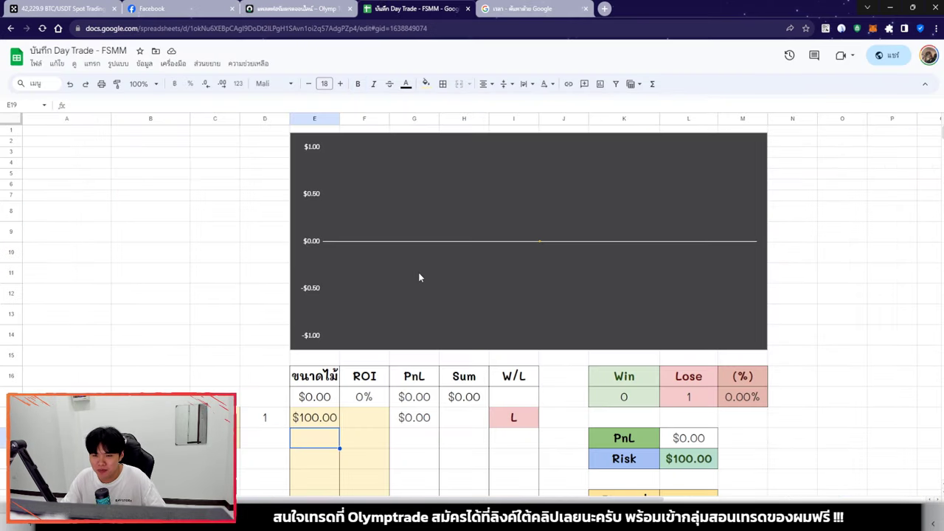
scroll(418, 272, down, 3)
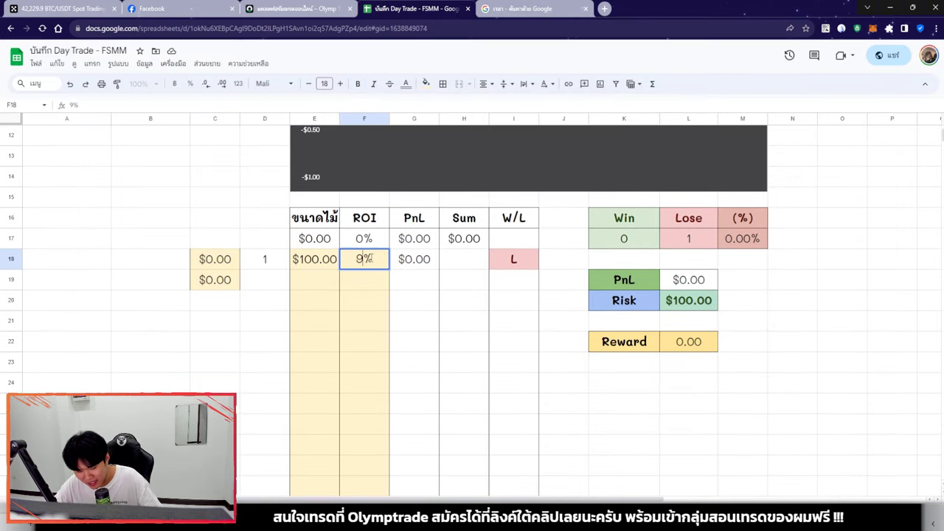
click(365, 259)
text(85)
key(Return)
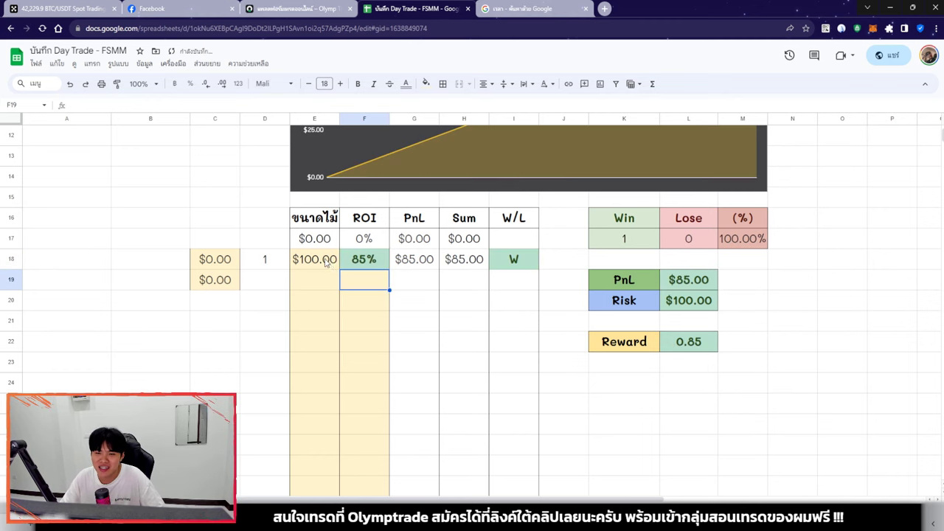
Enter $100 as the second trade's size in the log and switch back to the Olymp Trade platform.
scroll(342, 308, down, 1)
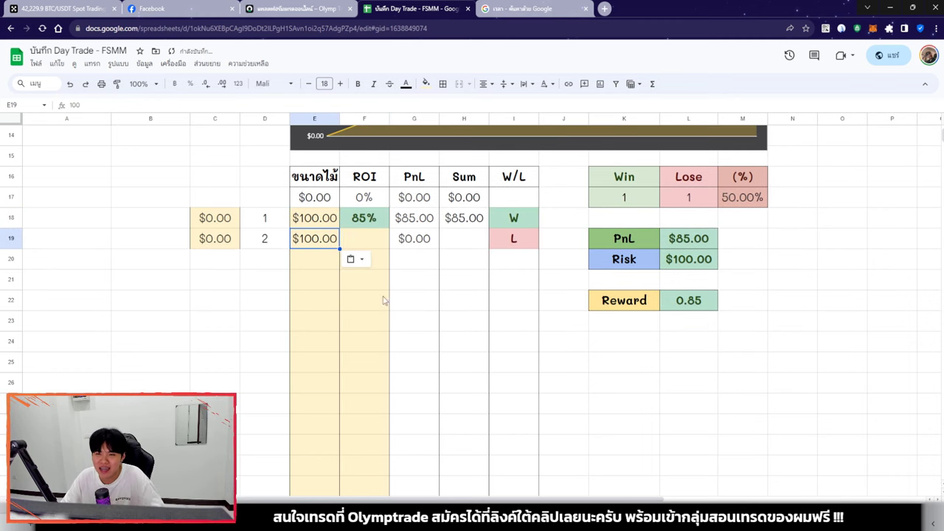
click(297, 14)
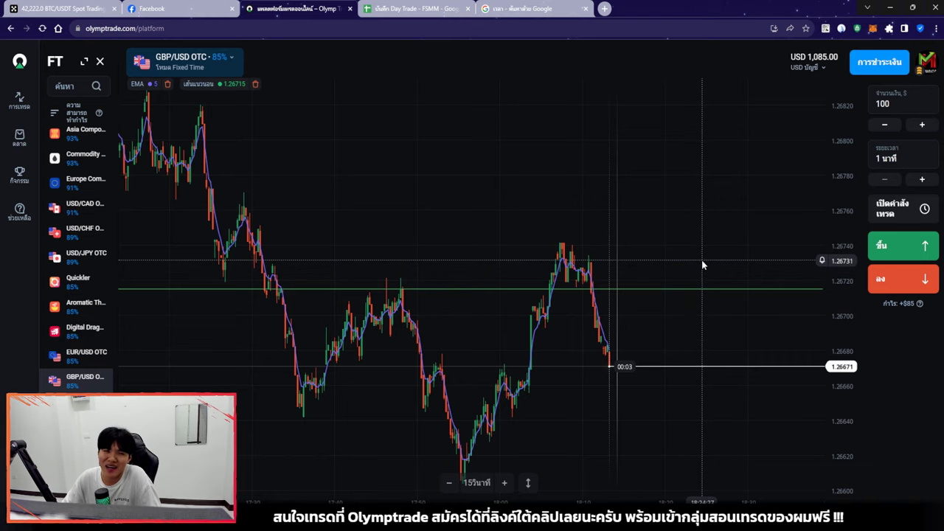
Open the Asia Composite Index, place a $100 one-minute up trade and examine the price around its entry.
click(81, 133)
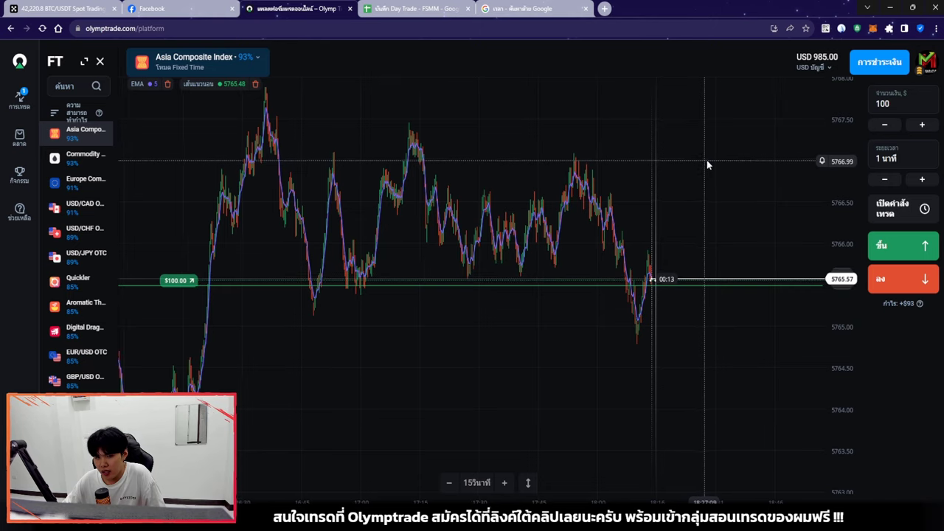
drag(707, 162, 722, 171)
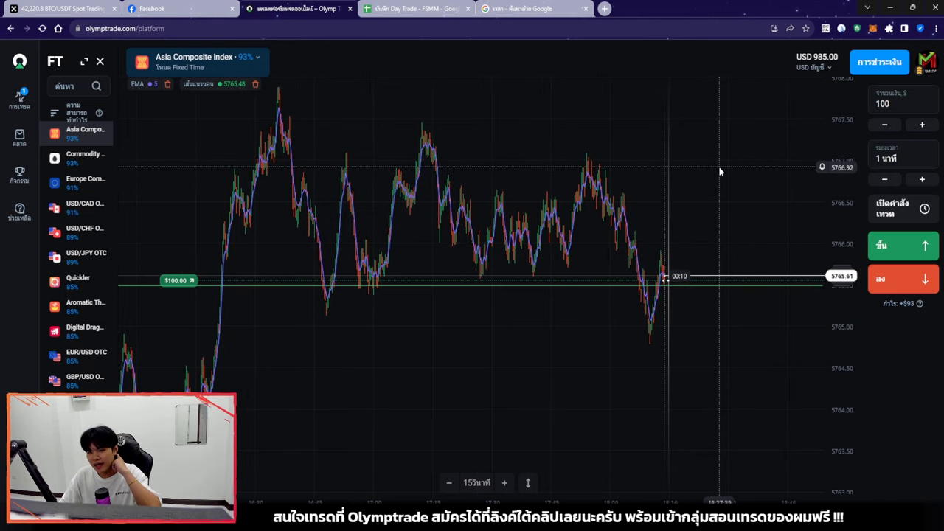
scroll(621, 271, up, 5)
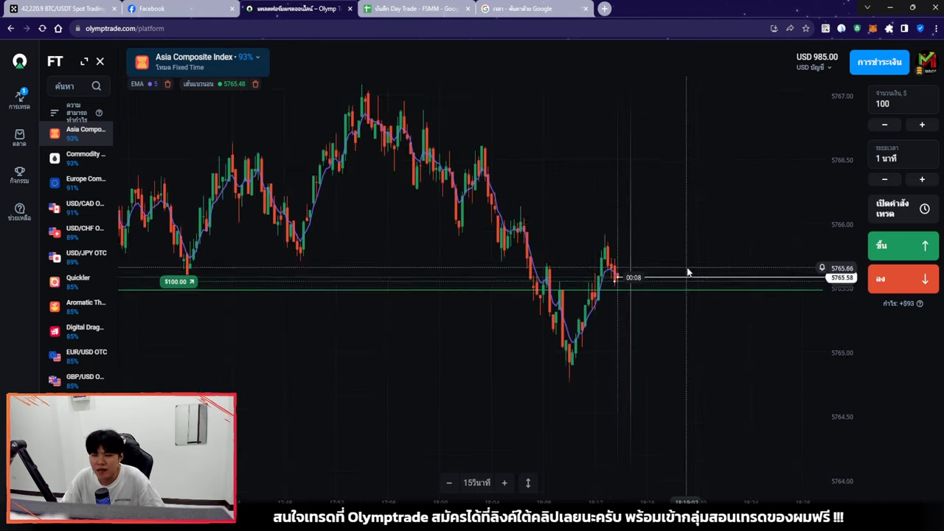
scroll(549, 310, up, 2)
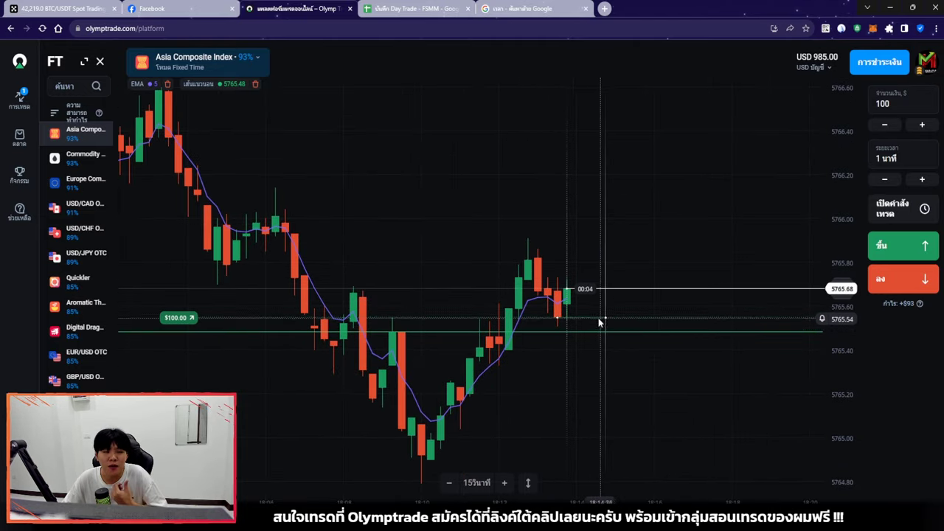
scroll(583, 303, down, 5)
scroll(547, 243, down, 5)
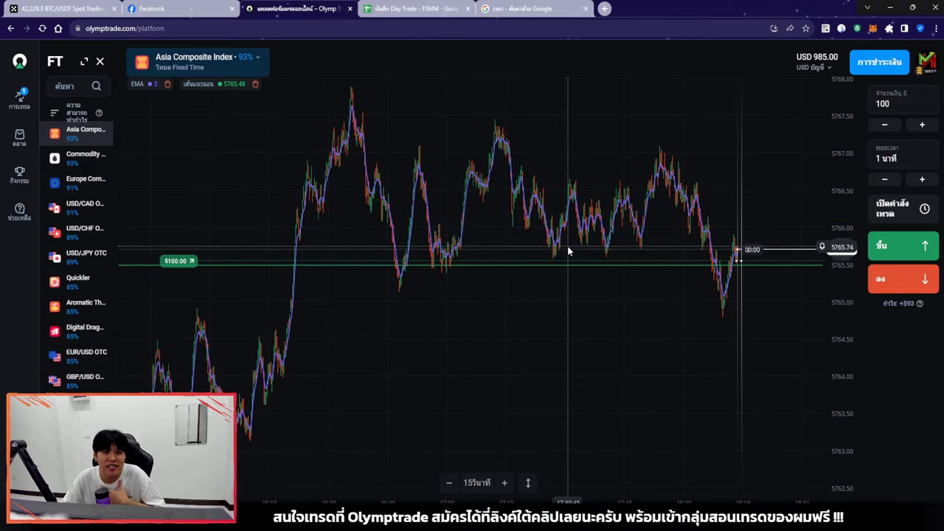
Draw rectangles around the sideways price range and along its highs, middle and lows, and clear all annotations.
click(842, 29)
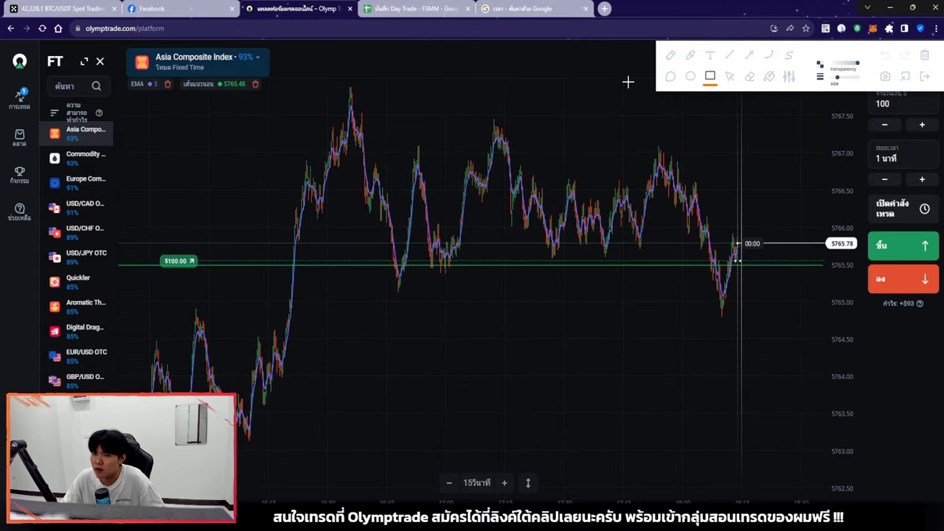
mouse_move(304, 129)
mouse_down()
mouse_move(760, 243)
mouse_move(752, 273)
mouse_up()
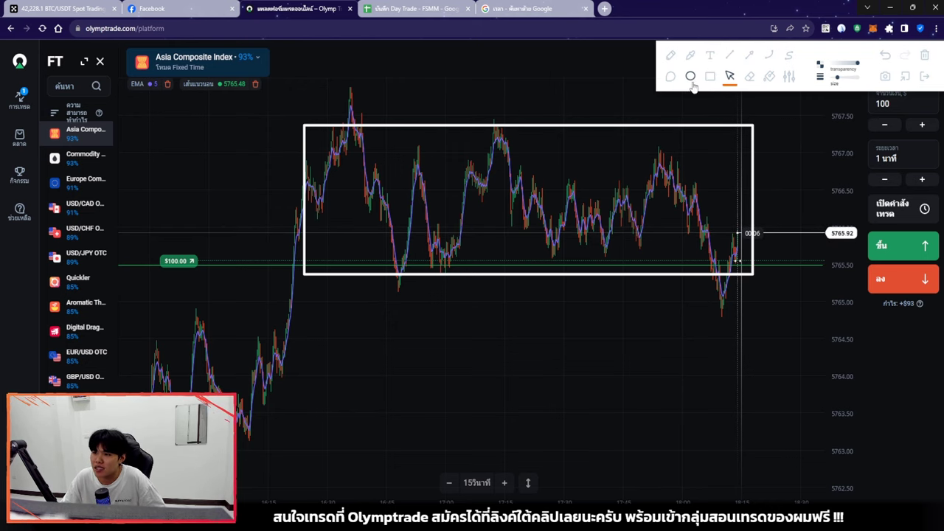
mouse_move(283, 115)
mouse_down()
mouse_move(812, 157)
mouse_move(814, 146)
mouse_up()
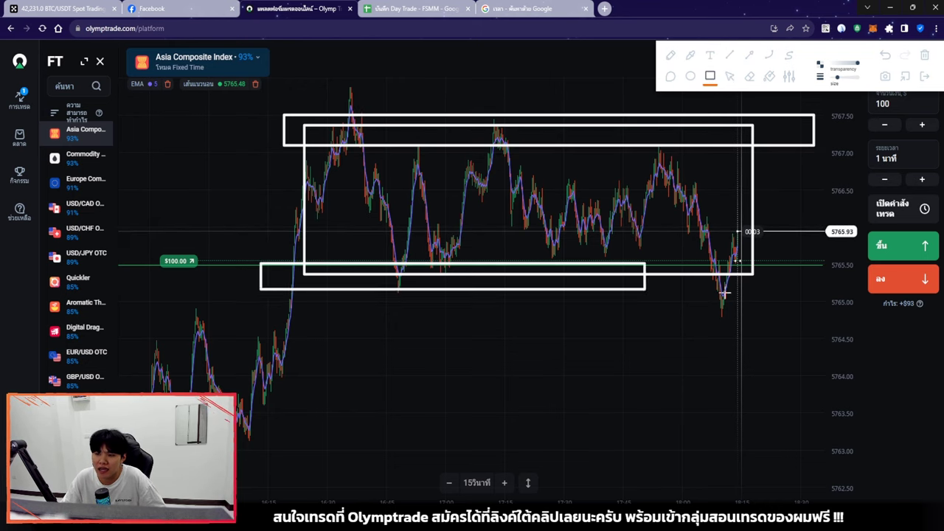
drag(725, 293, 792, 294)
mouse_move(263, 175)
mouse_down()
mouse_move(807, 211)
mouse_move(784, 230)
mouse_up()
click(730, 76)
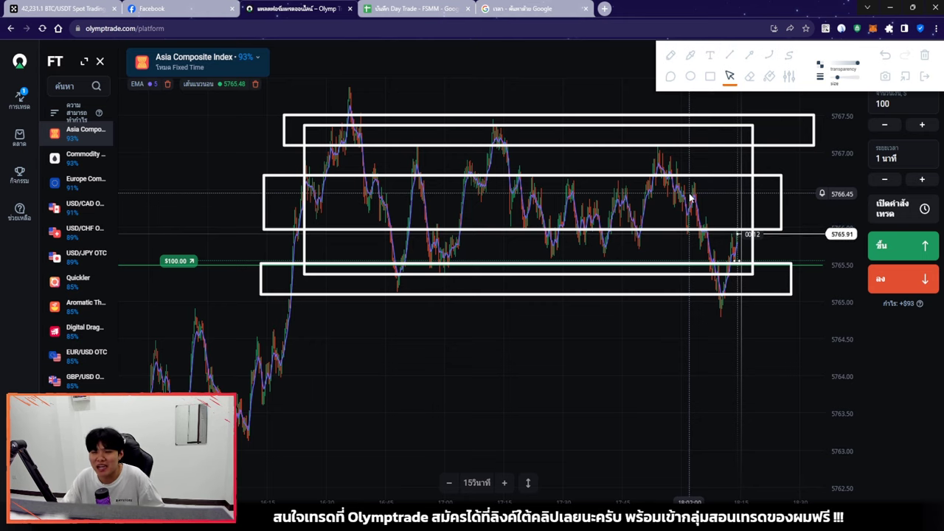
click(925, 56)
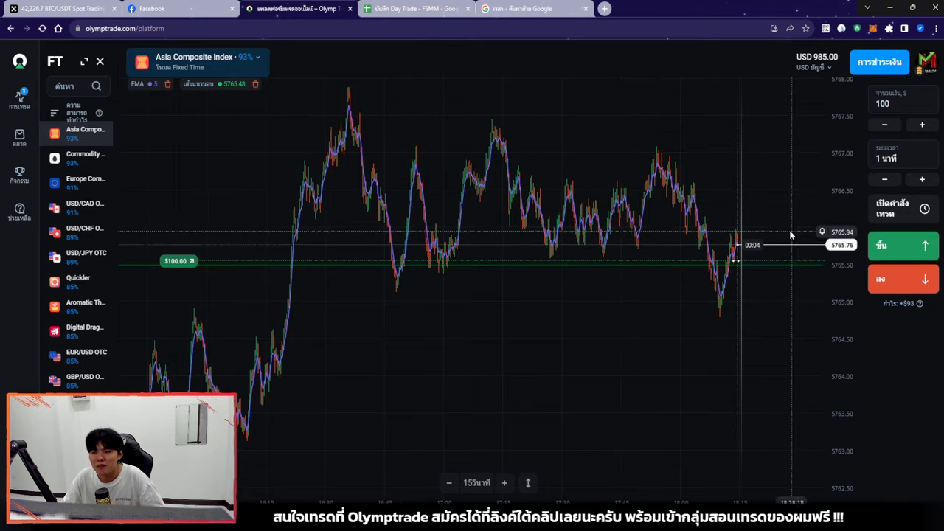
Examine the Asia Composite Index price action around the green horizontal line, from the earlier sideways range to the latest candles.
scroll(760, 219, up, 3)
scroll(745, 218, up, 3)
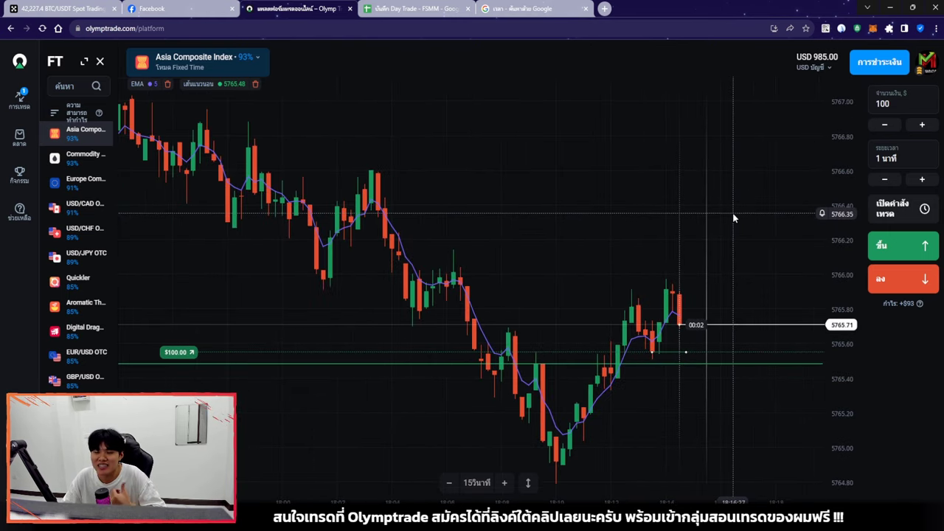
scroll(701, 214, down, 6)
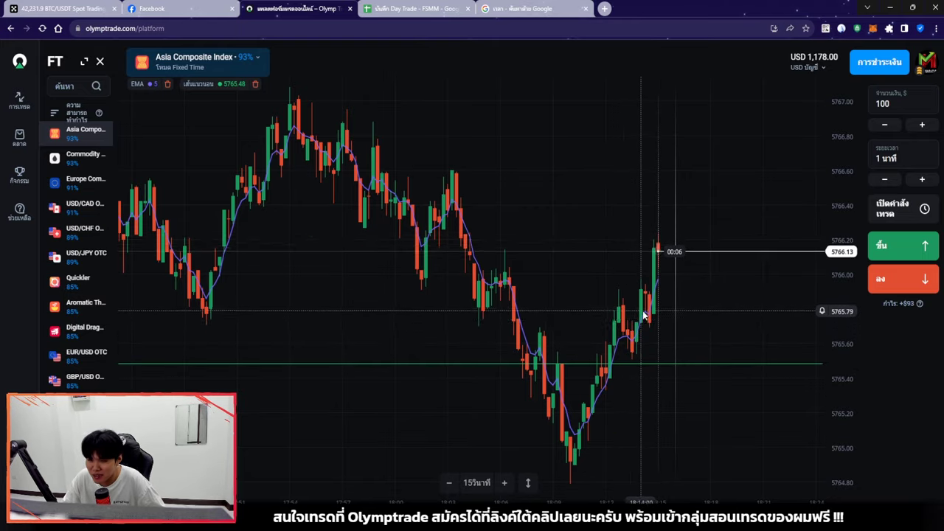
scroll(638, 317, down, 10)
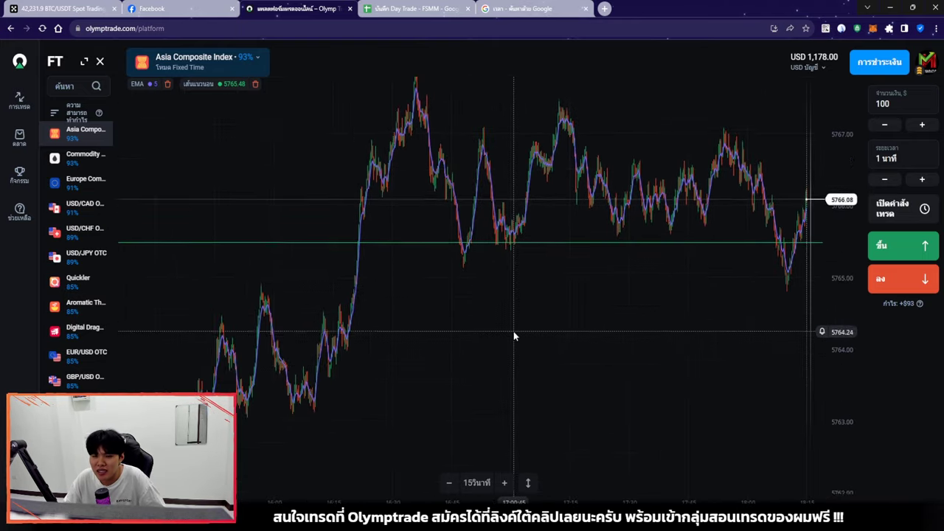
scroll(472, 251, up, 5)
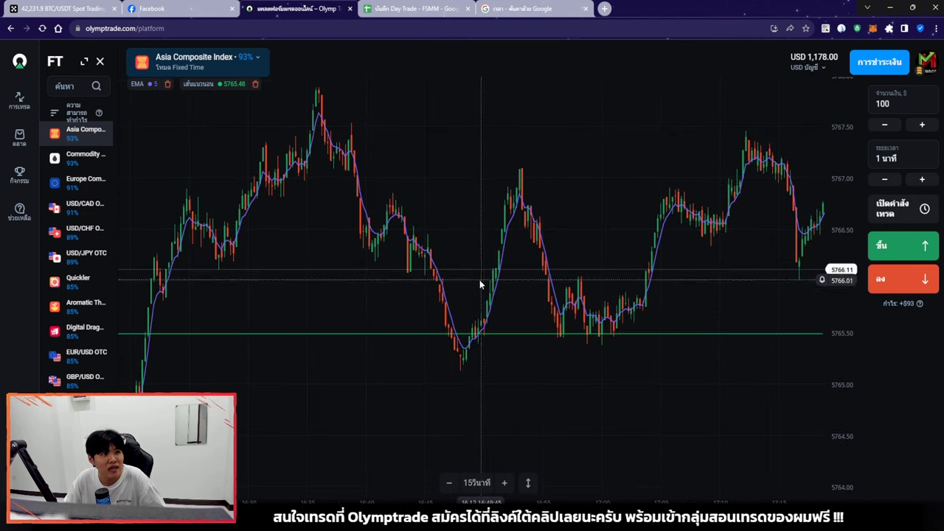
scroll(364, 286, down, 5)
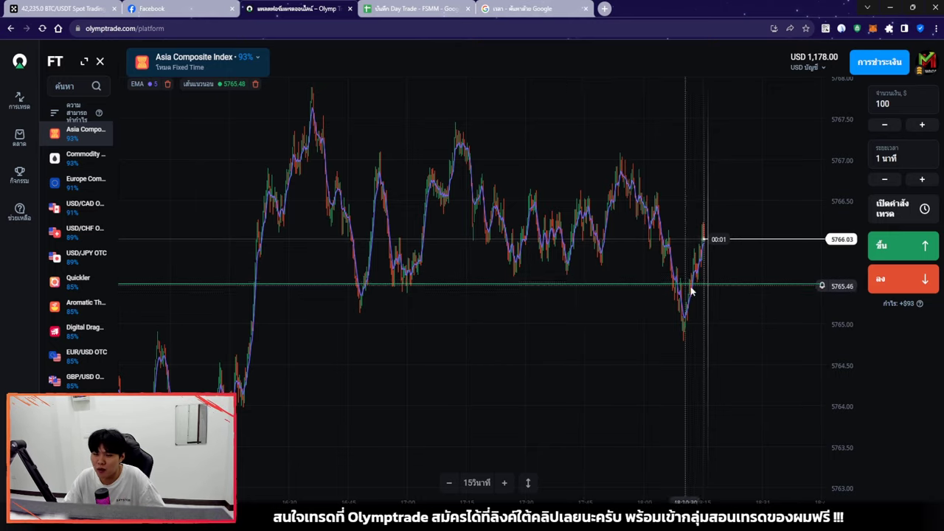
drag(696, 300, 581, 324)
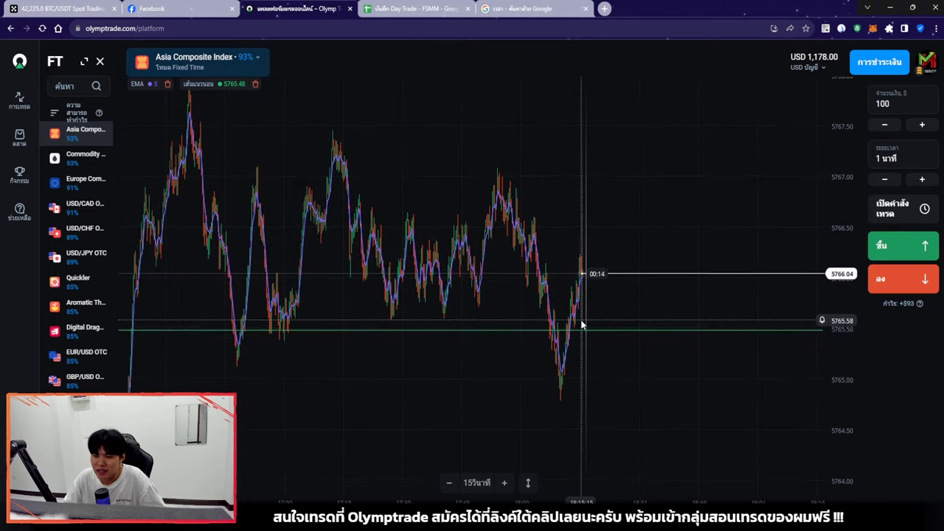
scroll(568, 321, up, 5)
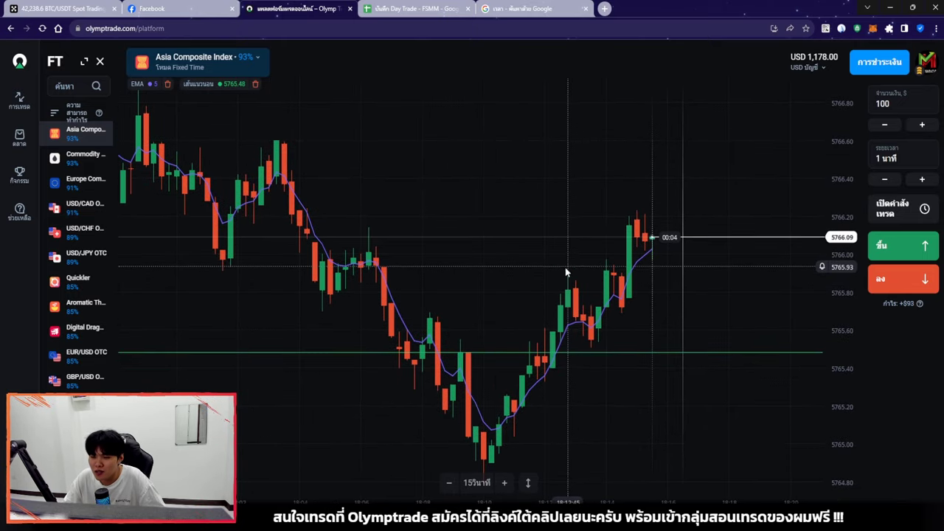
scroll(601, 336, up, 3)
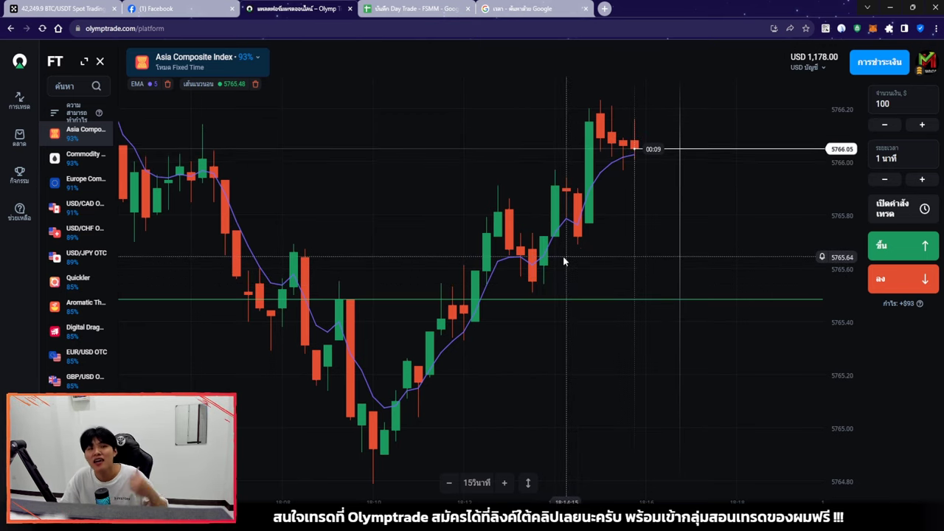
Show the latest Asia Composite Index trade on the chart from the trade history and examine its entry above the green line.
click(22, 103)
scroll(581, 255, up, 3)
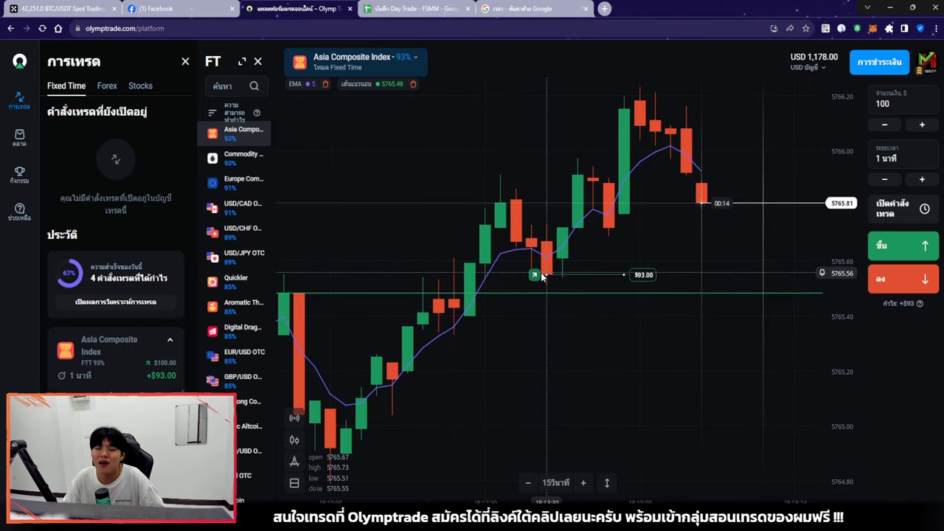
drag(546, 270, 567, 264)
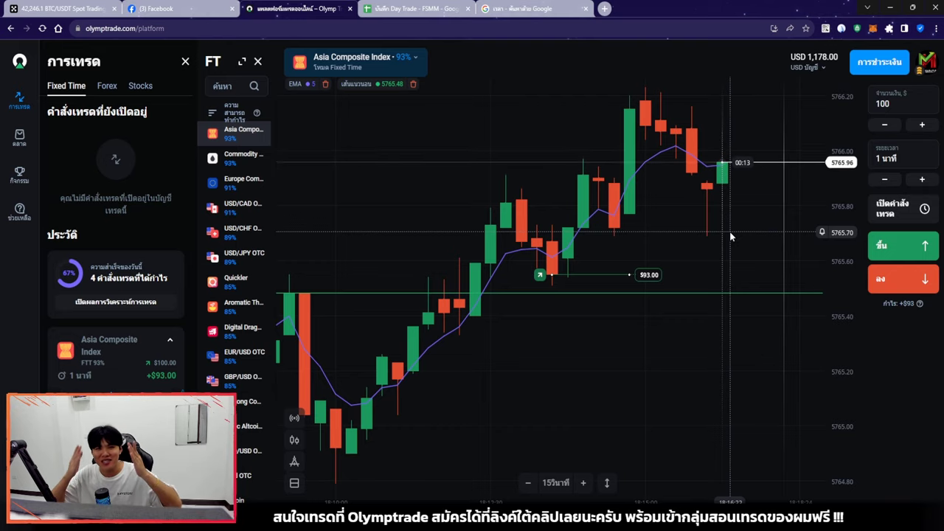
scroll(688, 256, down, 5)
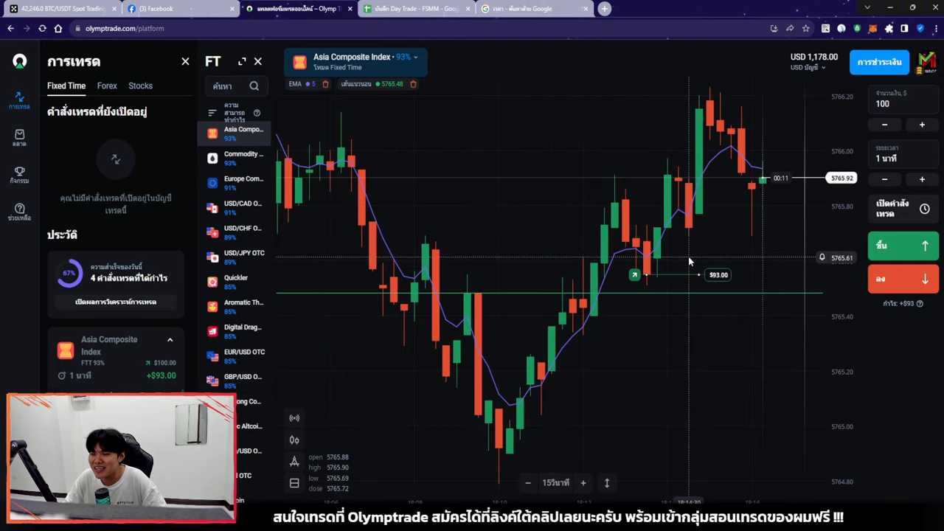
scroll(727, 236, down, 5)
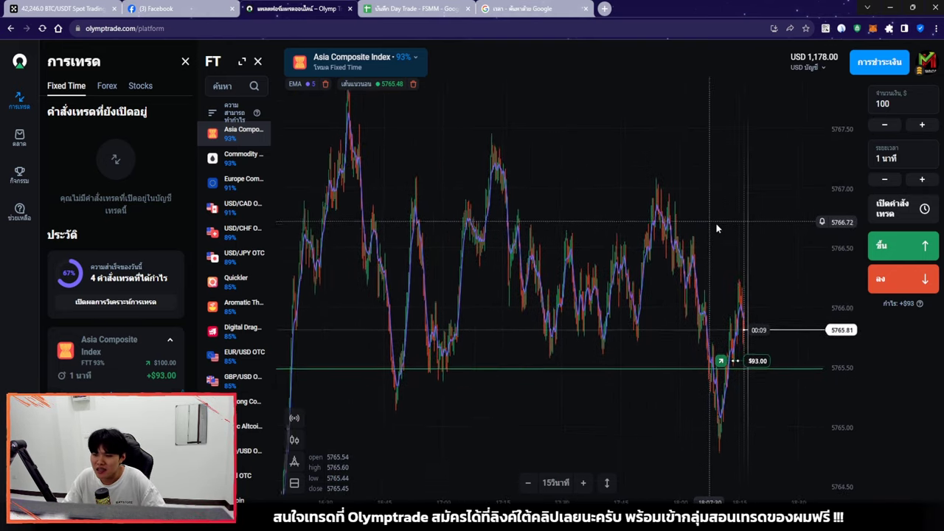
click(19, 100)
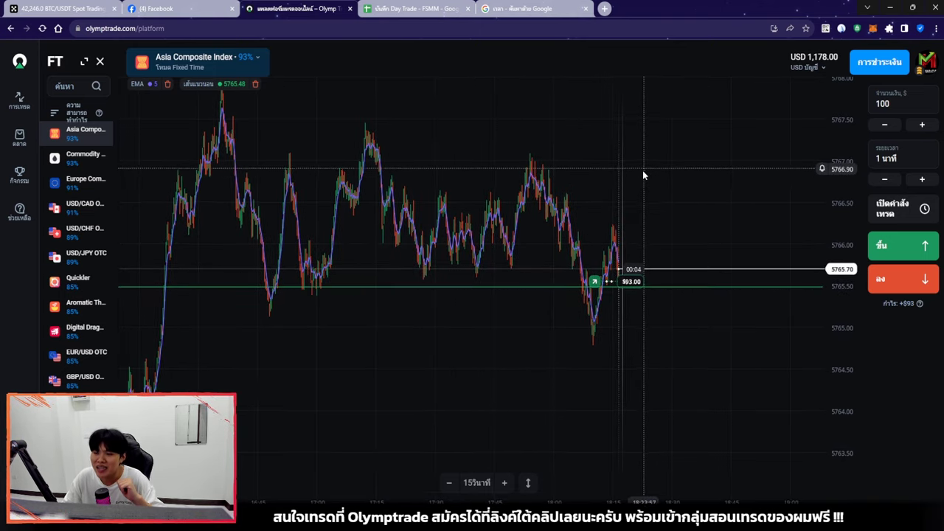
scroll(541, 230, up, 5)
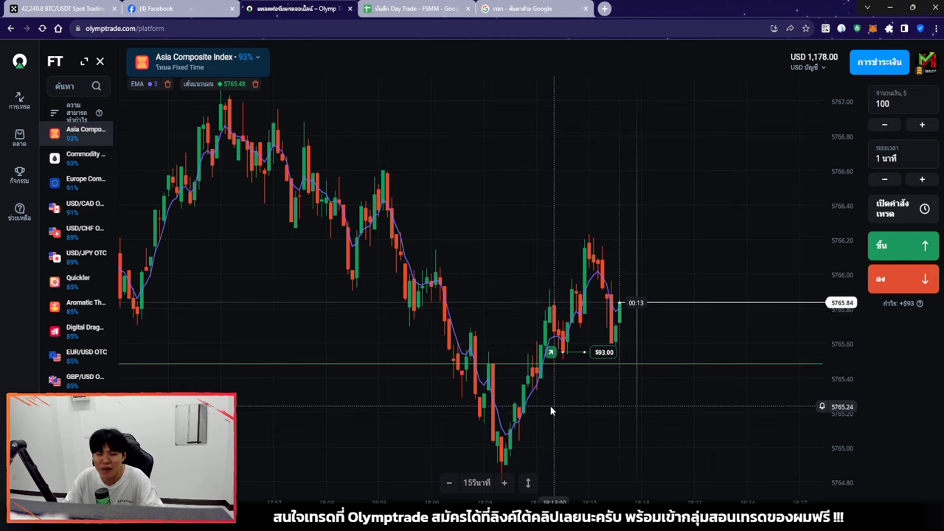
scroll(551, 411, up, 3)
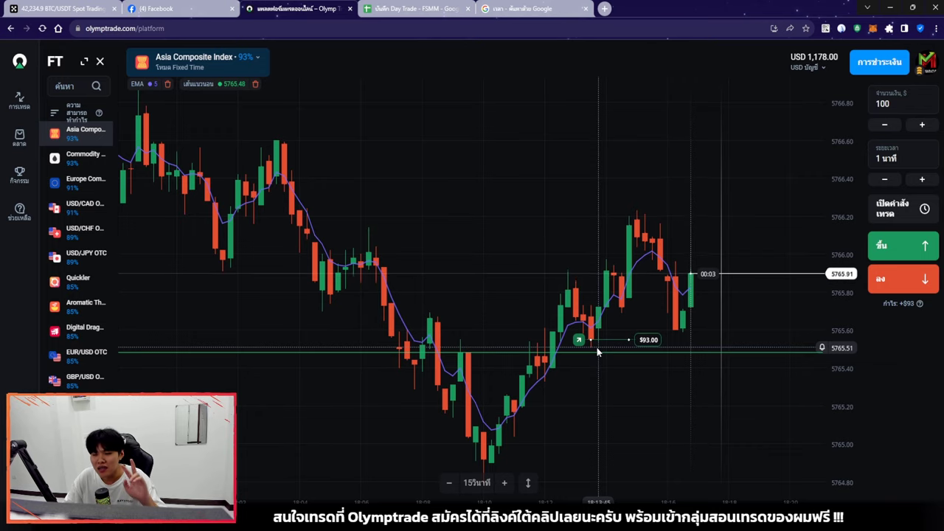
scroll(602, 325, up, 3)
drag(614, 289, 528, 225)
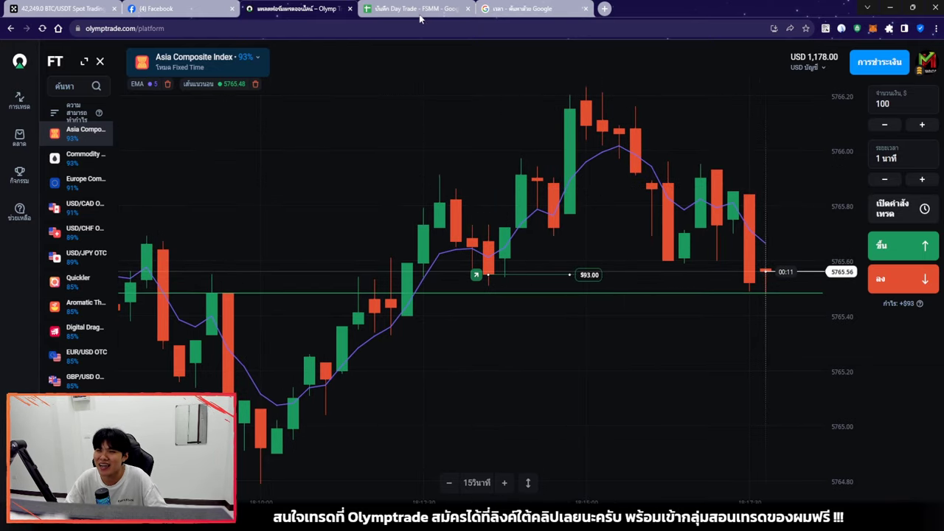
Switch to the Day Trade log, set the second trade's ROI to 93% and enter $100 as the third trade's size.
key(ctrl+Tab)
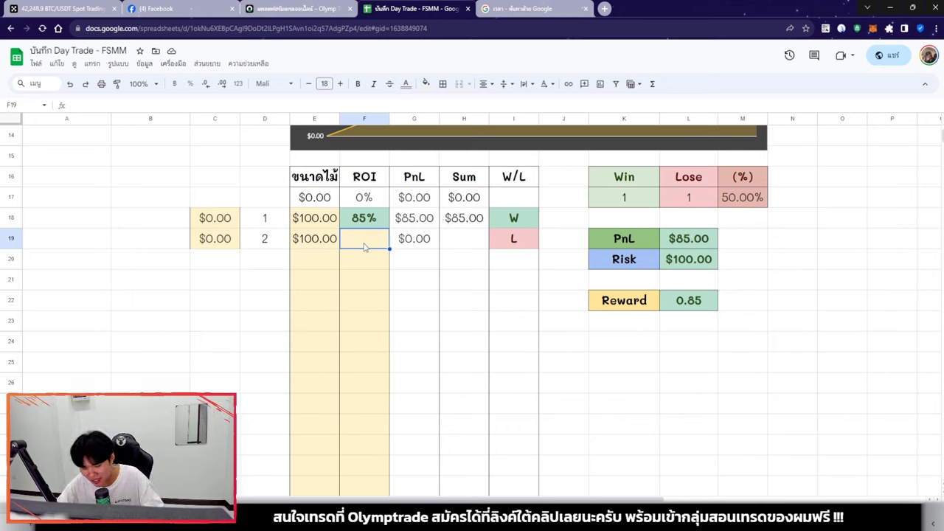
click(364, 242)
text(93)
key(Return)
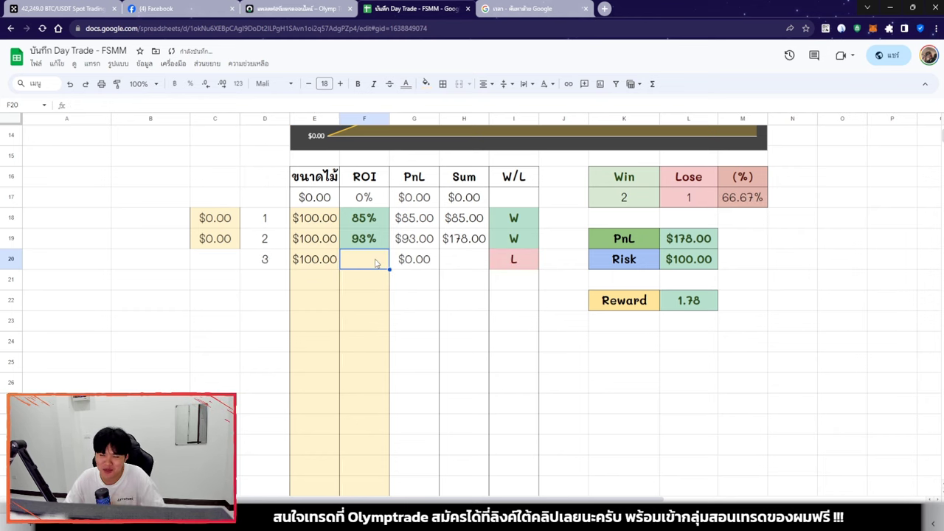
Switch back to Olymp Trade and examine the Asia Composite Index's latest candles at the green horizontal line.
click(310, 11)
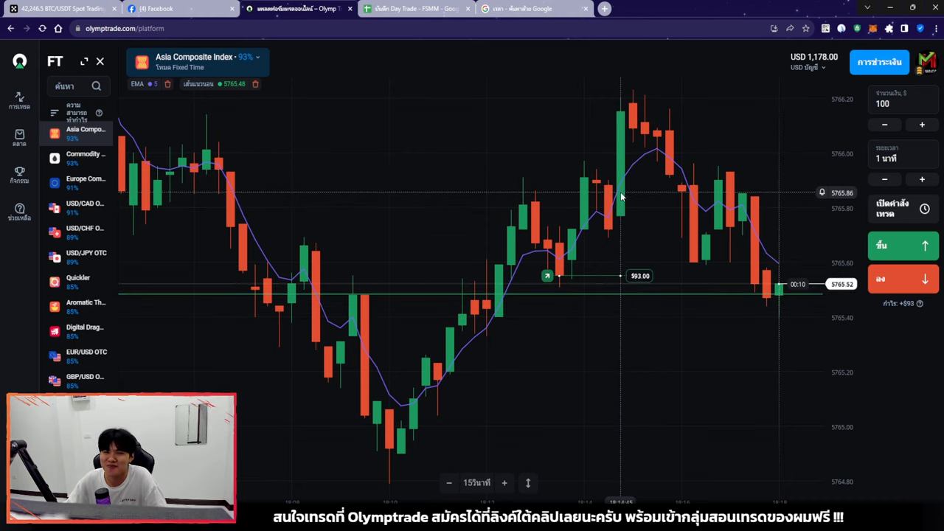
scroll(621, 196, down, 10)
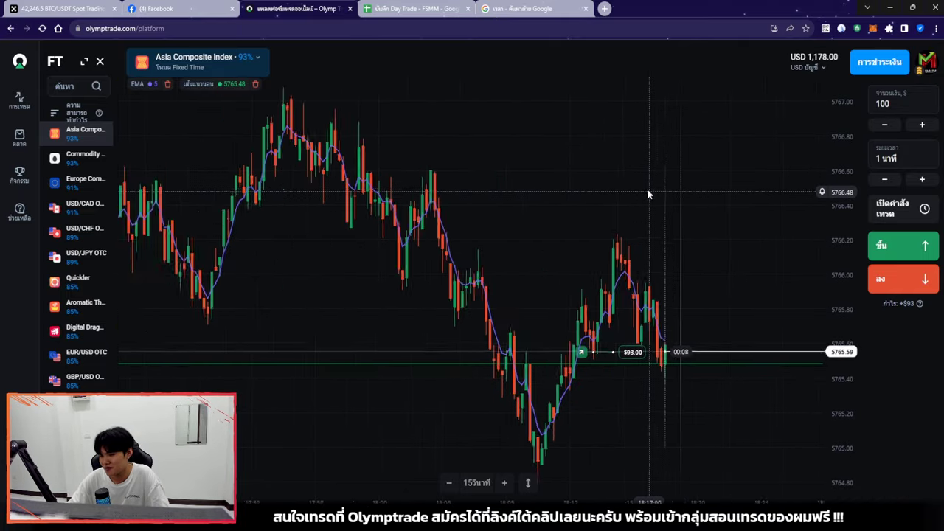
scroll(758, 207, up, 8)
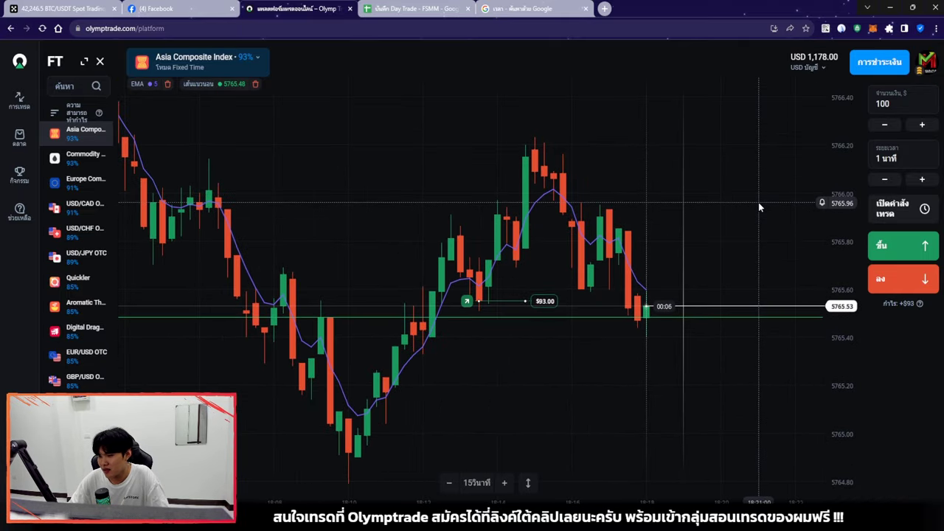
scroll(759, 207, up, 2)
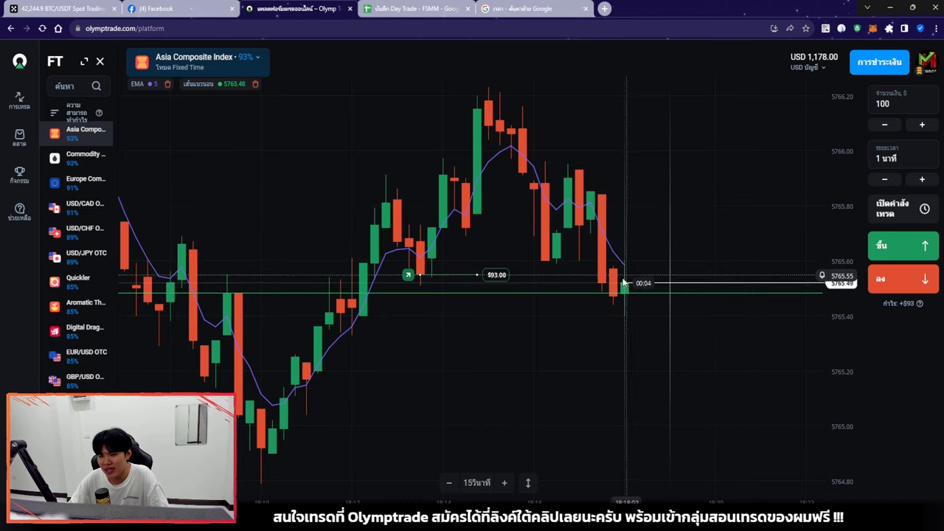
scroll(692, 261, up, 3)
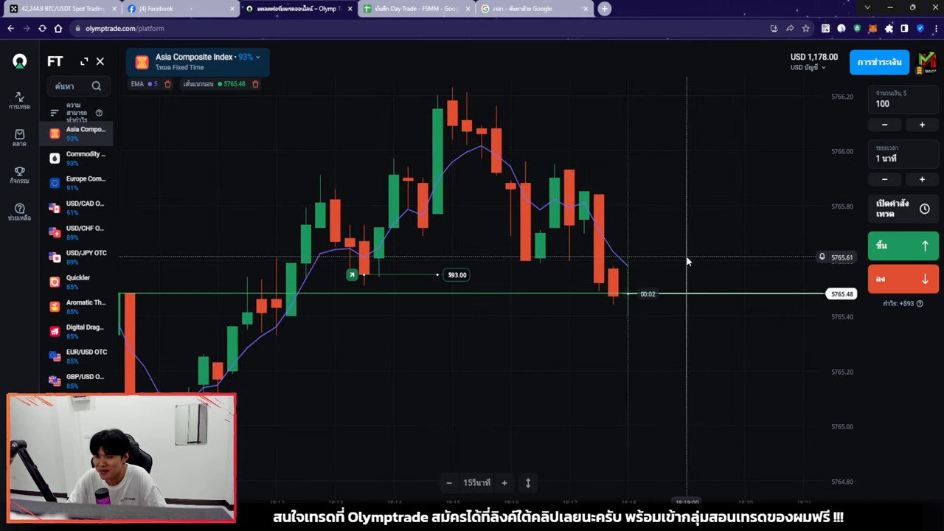
Check the open and past trades, close the list, and place a $100 one-minute up trade on the Asia Composite Index.
click(21, 103)
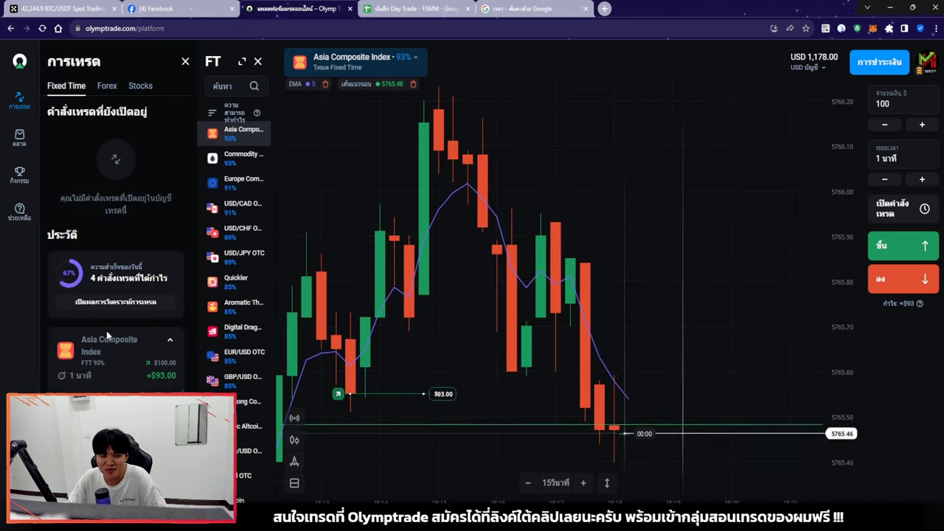
click(23, 117)
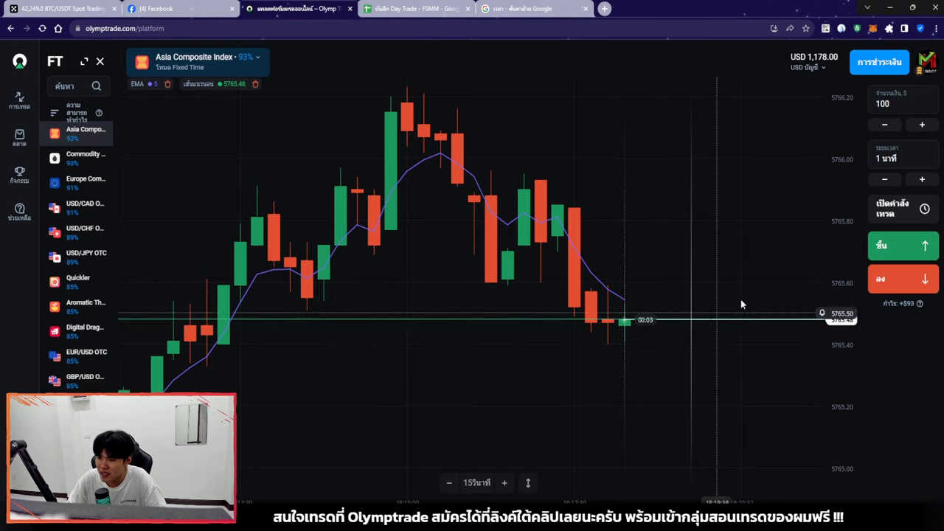
click(896, 247)
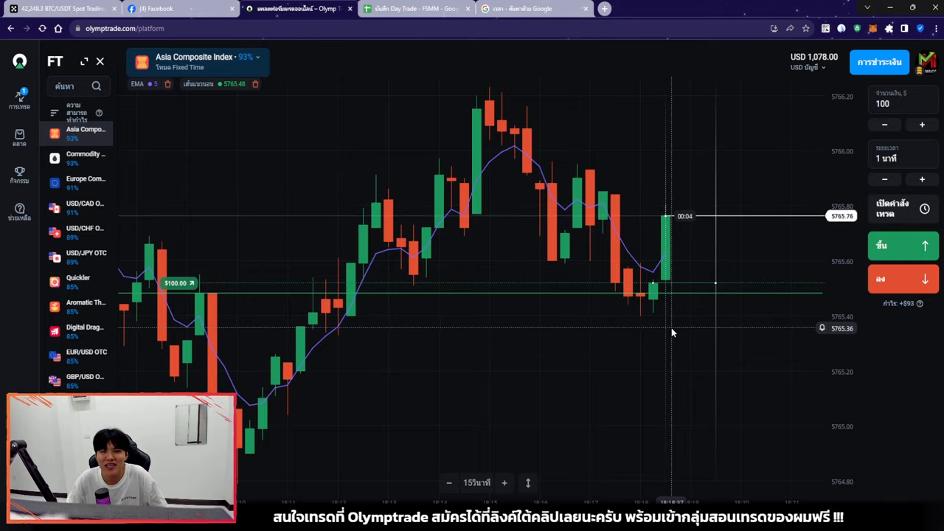
Examine the Asia Composite Index candles around the new trade's entry and the green horizontal line, from the wider trend to the latest candles.
scroll(684, 318, down, 5)
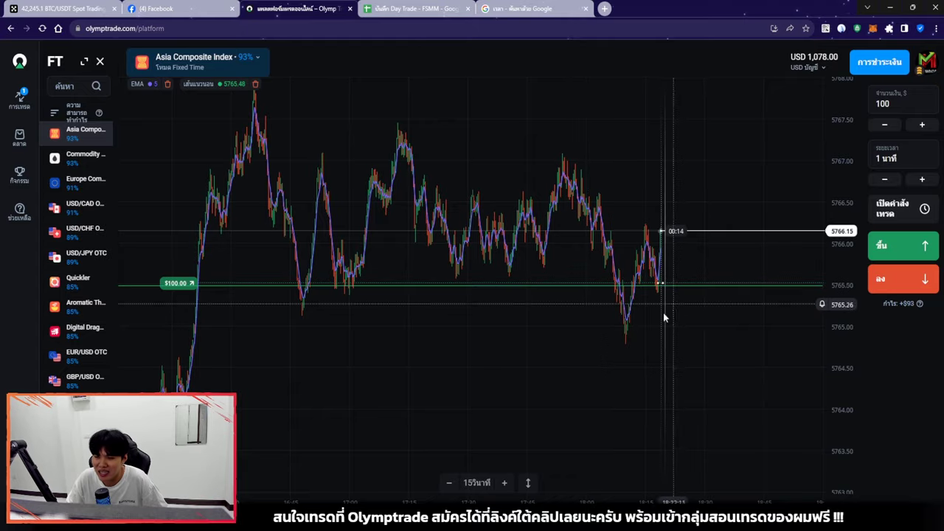
scroll(664, 313, up, 5)
scroll(715, 322, up, 3)
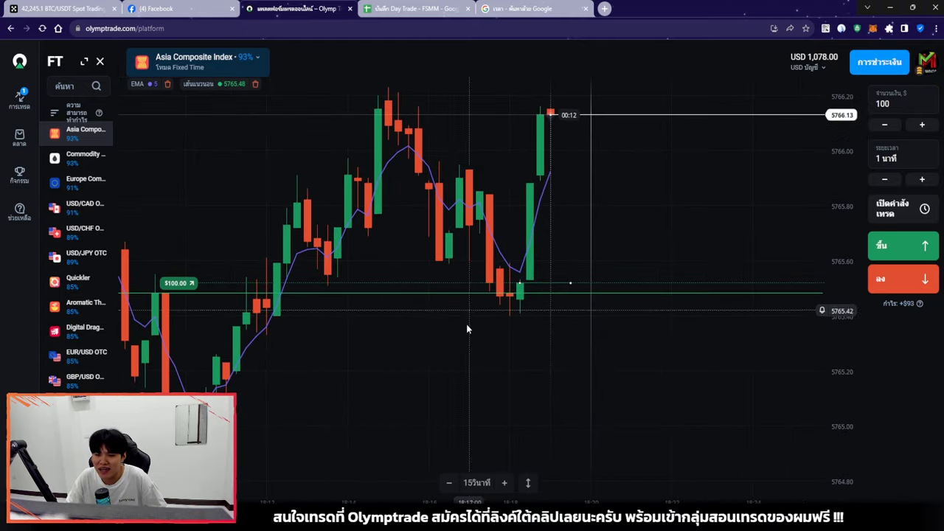
scroll(540, 294, up, 2)
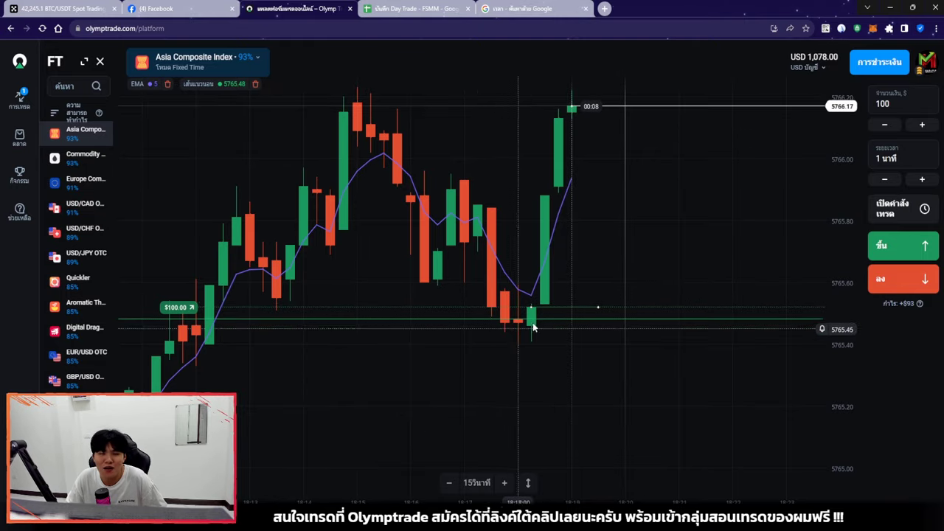
scroll(551, 321, up, 2)
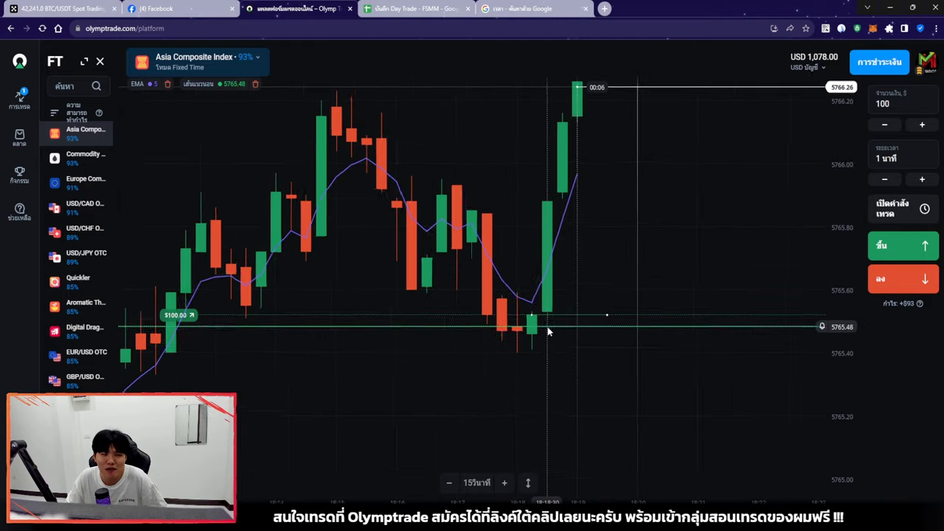
scroll(516, 332, down, 2)
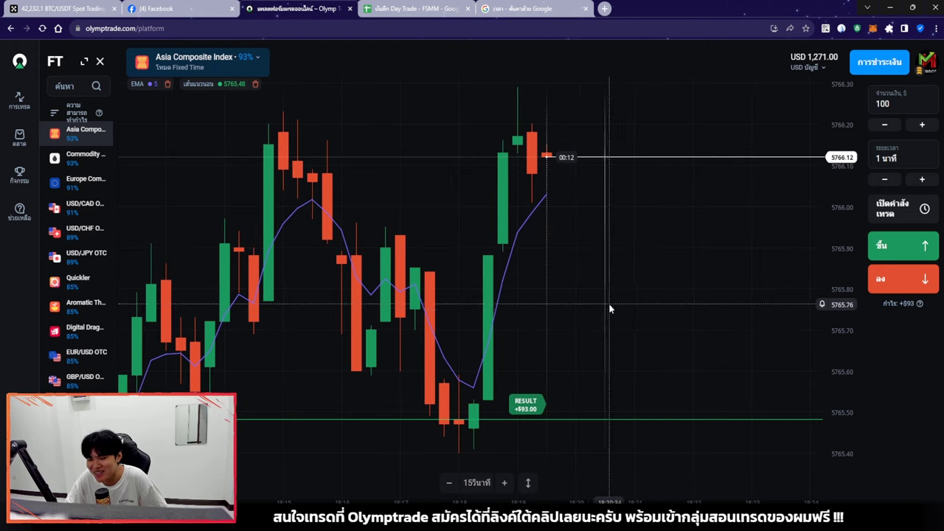
scroll(616, 292, down, 2)
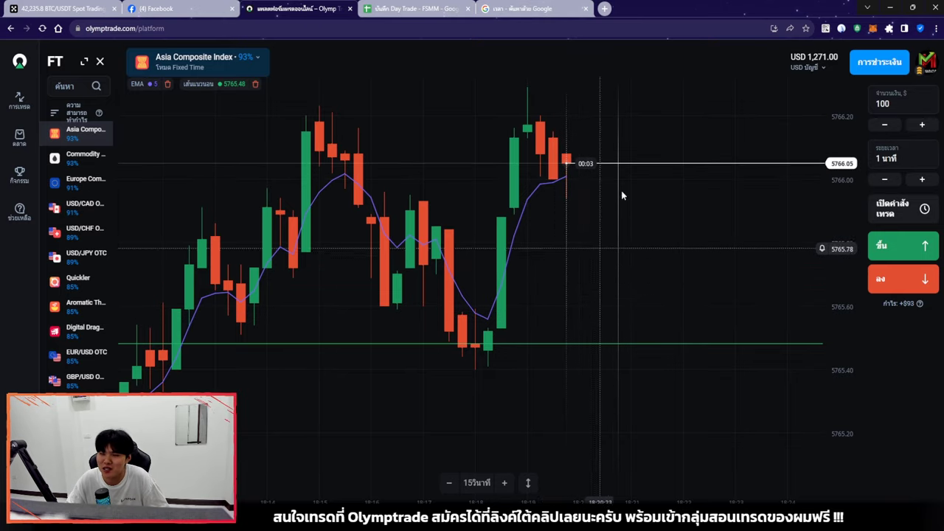
Switch to the Day Trade log, set the third trade's ROI to 93% and enter $100 as the fourth trade's size.
click(404, 13)
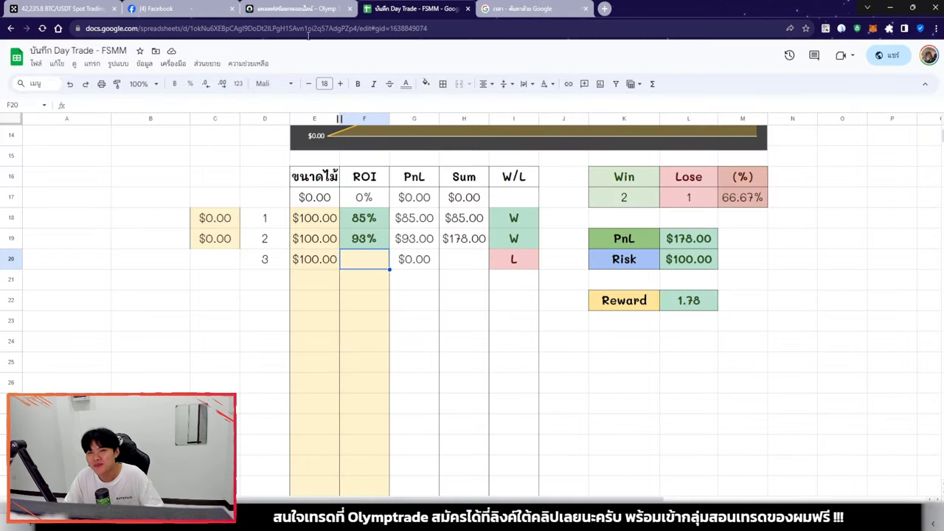
click(296, 9)
click(413, 9)
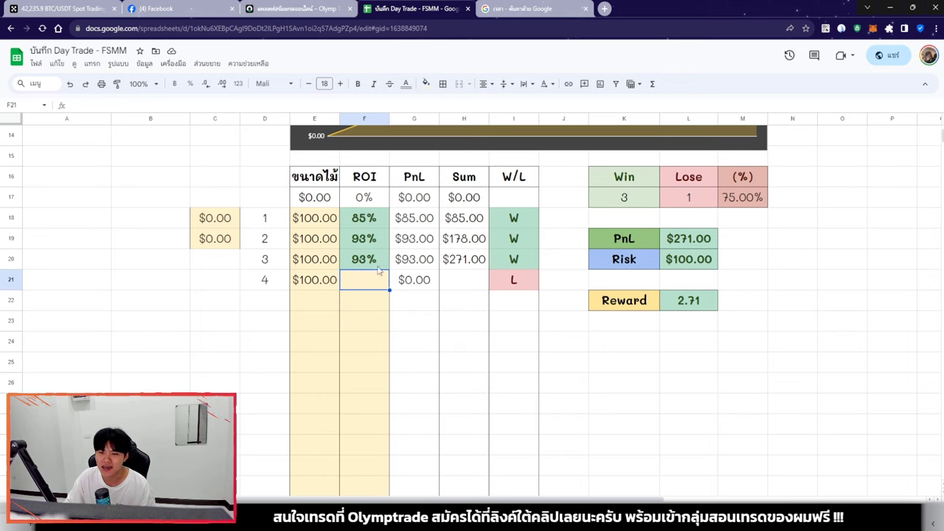
Switch back to Olymp Trade and compare the Asia, Commodity and Europe Composite Index charts for another trading opportunity.
click(310, 9)
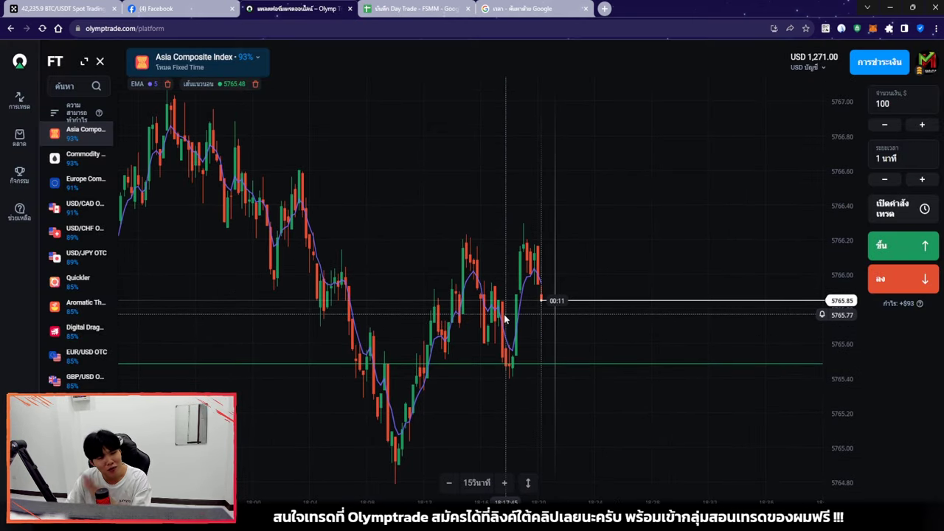
scroll(506, 318, down, 5)
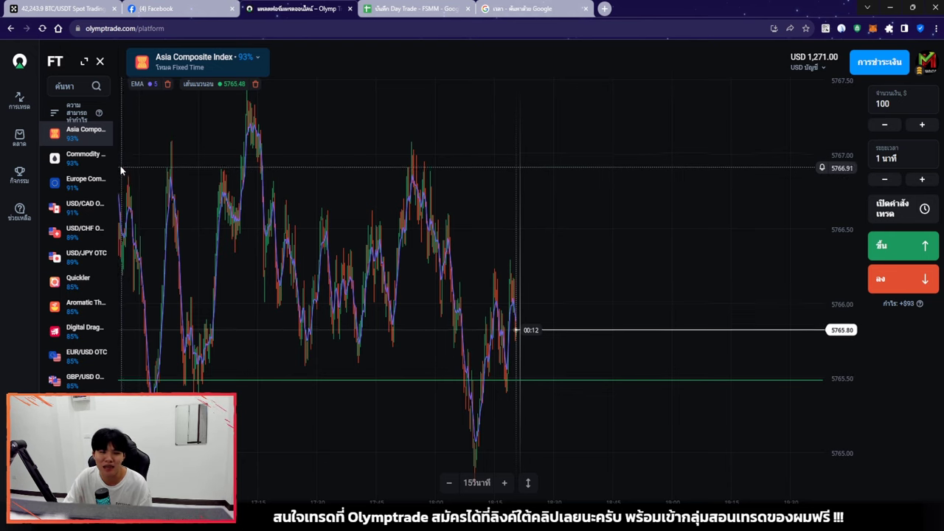
click(88, 156)
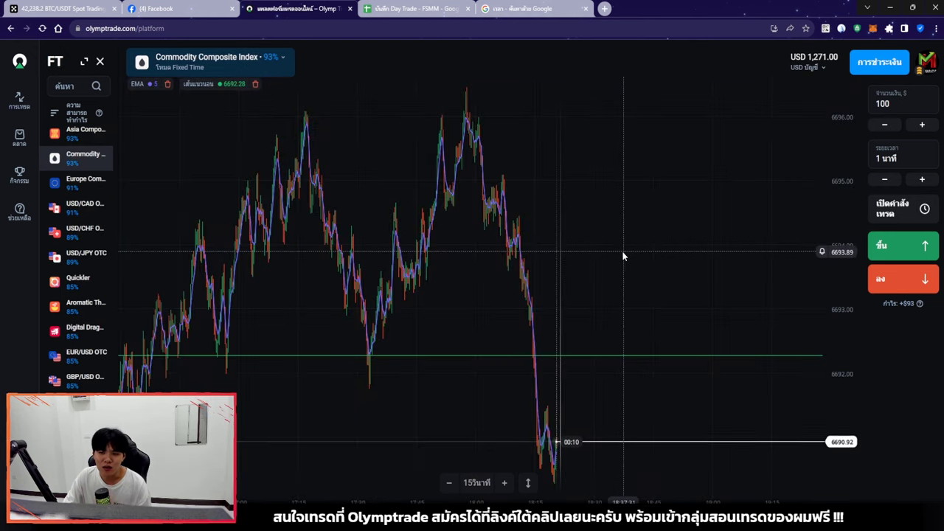
click(79, 184)
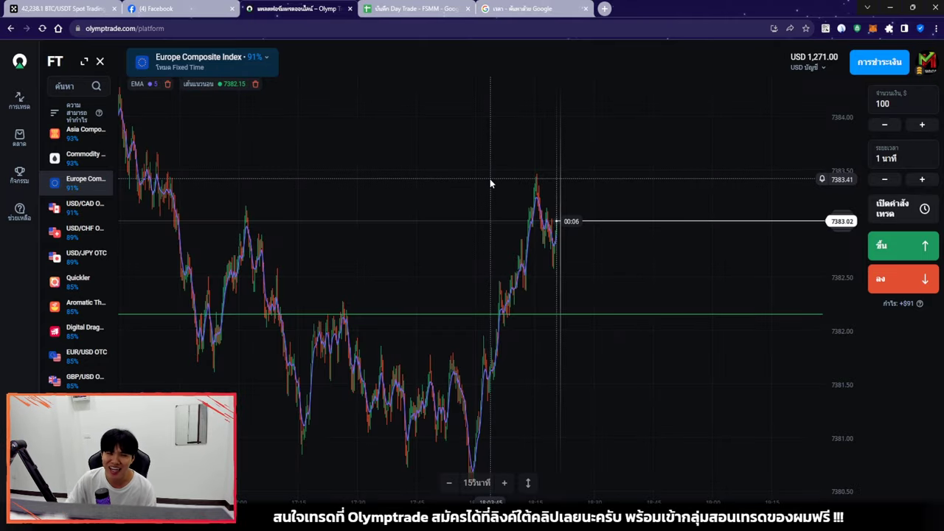
click(82, 207)
click(90, 238)
click(85, 156)
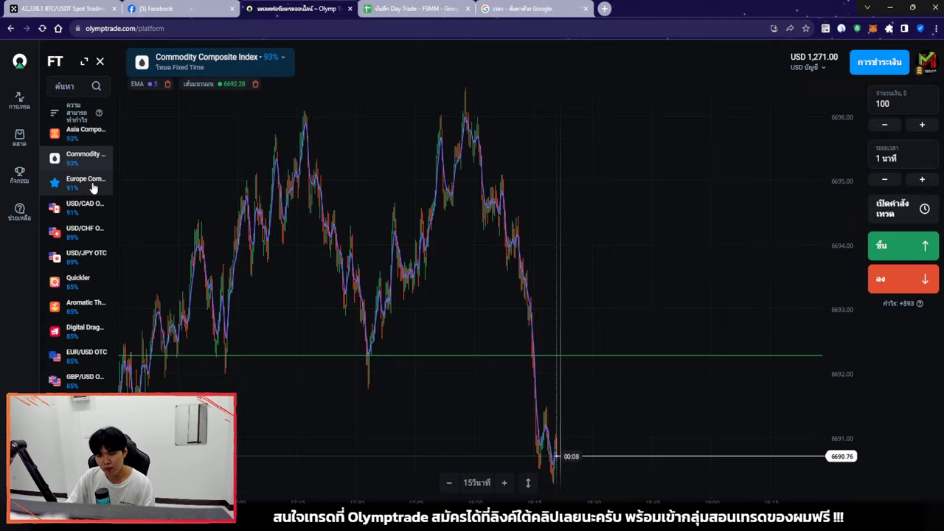
Look through the currency pair charts for a setup, including USD/CAD OTC, USD/JPY OTC, EUR/USD OTC and USD/CHF OTC.
click(83, 207)
click(86, 255)
click(86, 355)
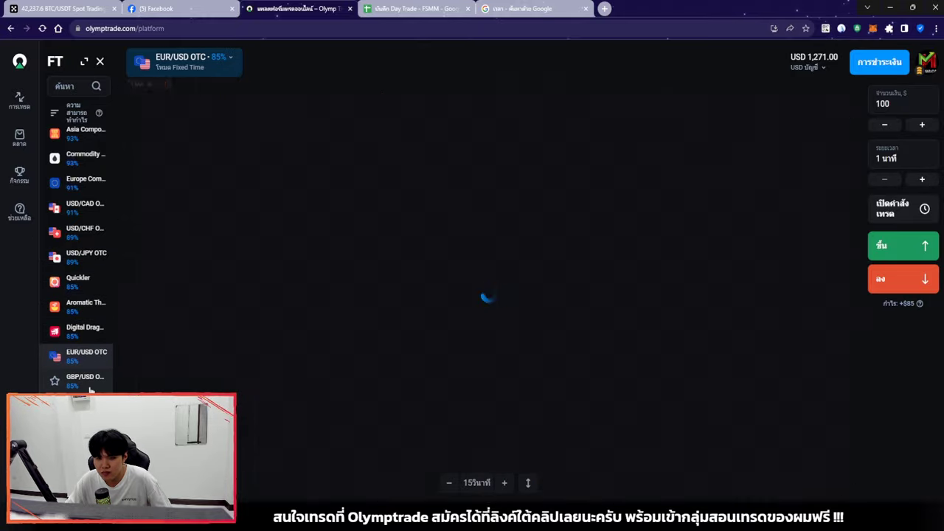
click(84, 156)
click(100, 186)
click(82, 206)
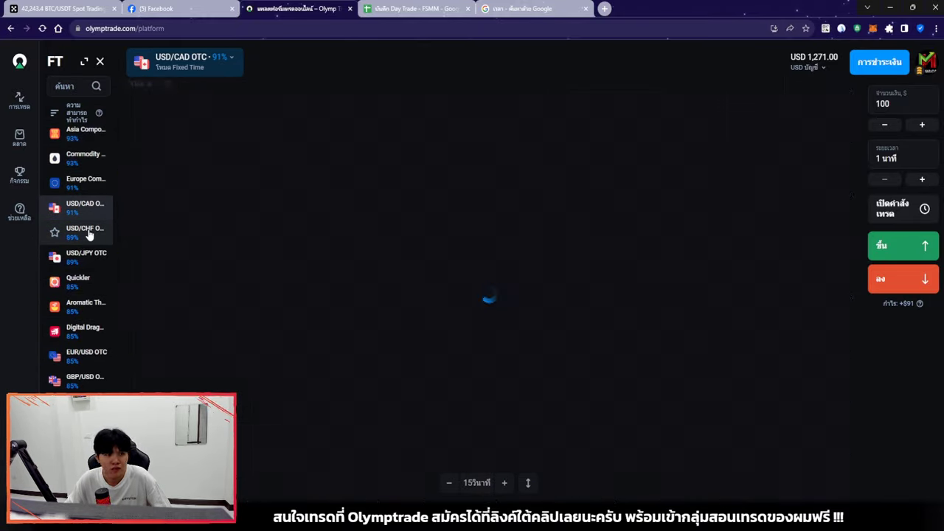
click(84, 231)
On USD/JPY OTC, add a horizontal line at 142.095 and place a $50 one-minute down trade.
click(86, 254)
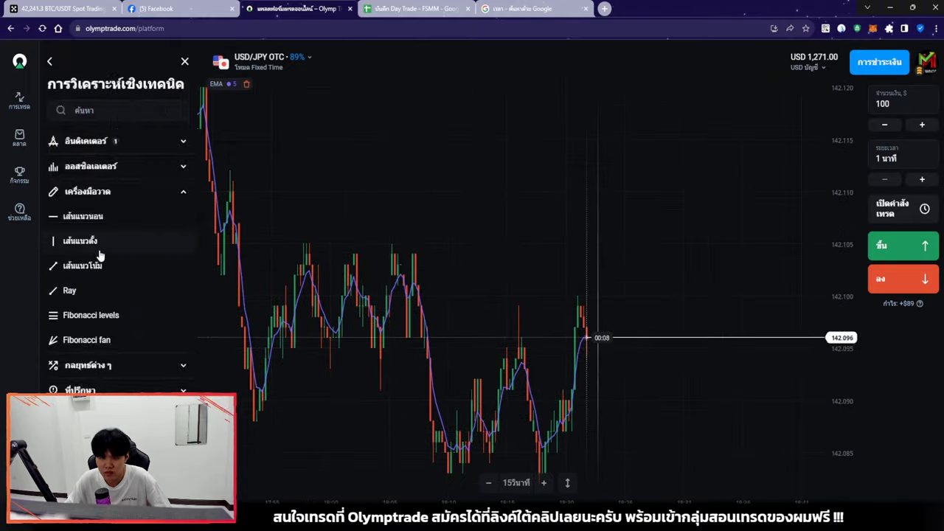
click(84, 241)
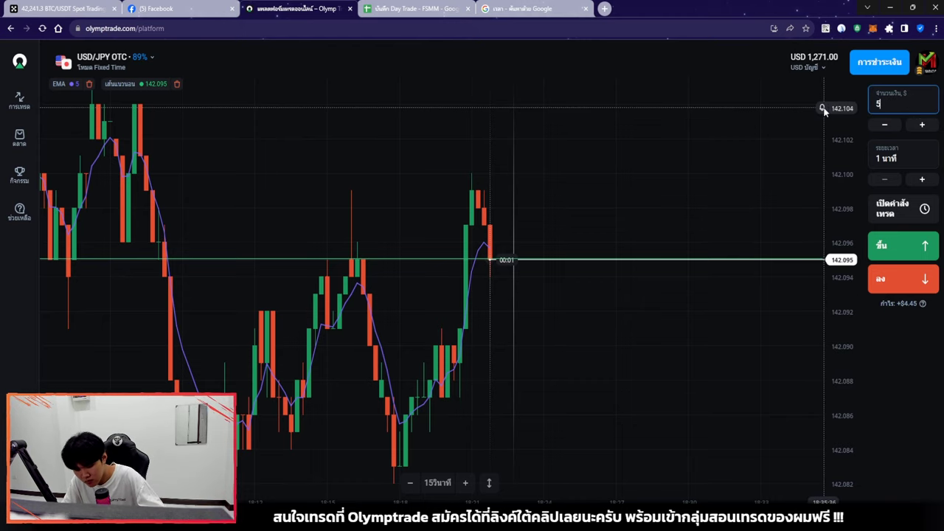
click(885, 284)
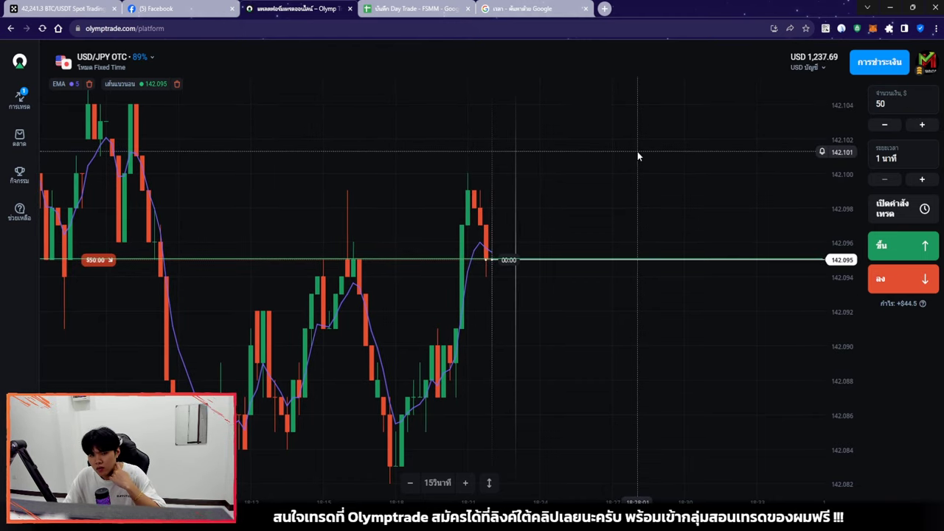
Examine the USD/JPY OTC price action around the trade's entry line, including the earlier downtrend and sideways ranges.
scroll(573, 166, down, 2)
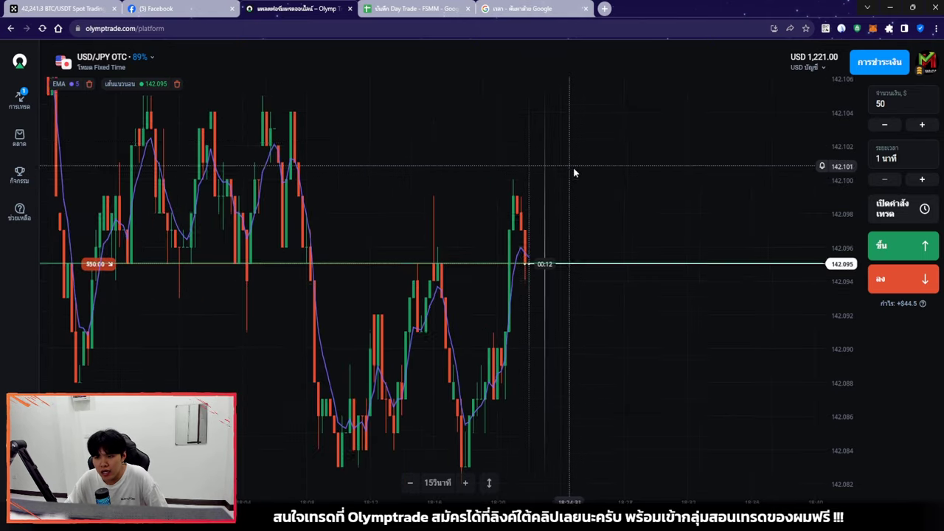
scroll(578, 167, up, 3)
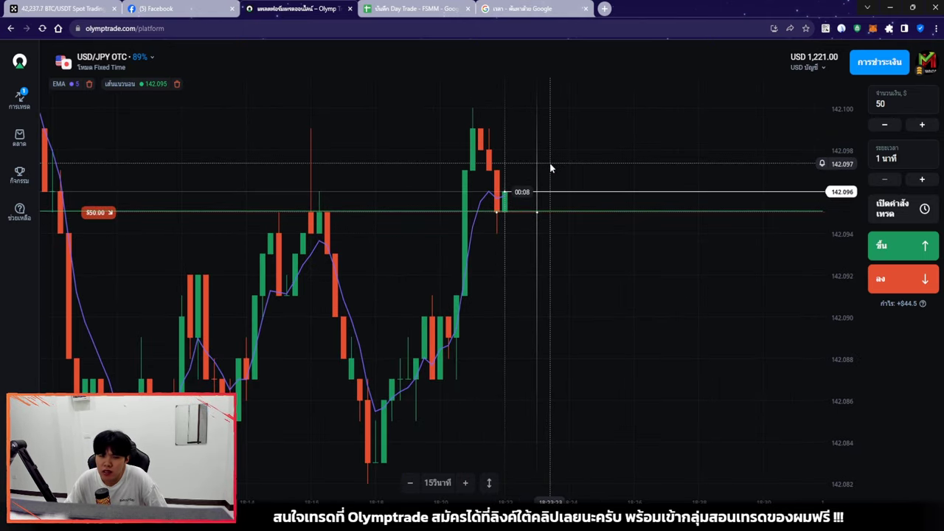
scroll(549, 168, down, 5)
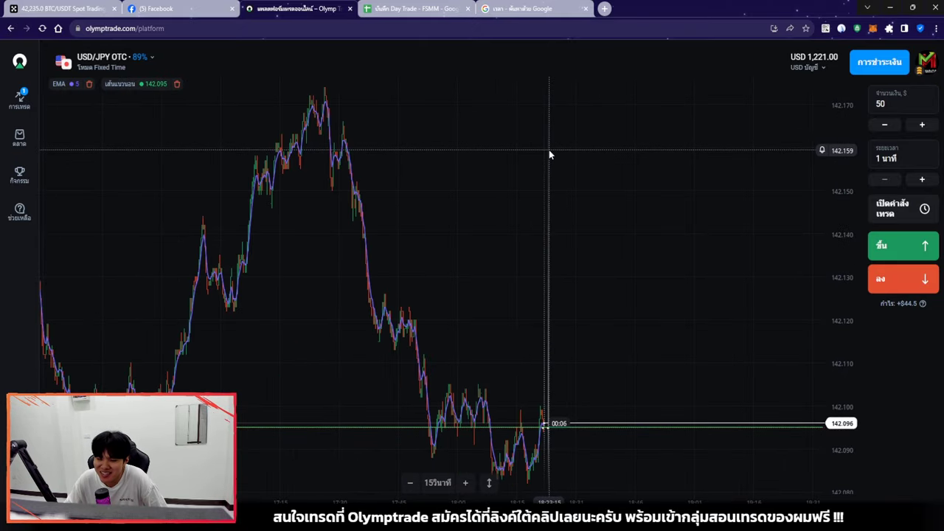
scroll(553, 170, up, 5)
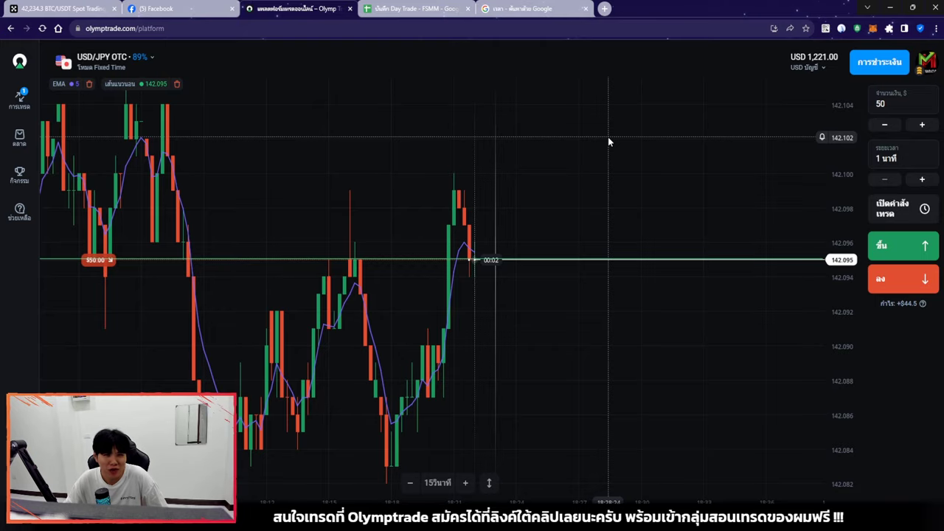
scroll(610, 141, up, 2)
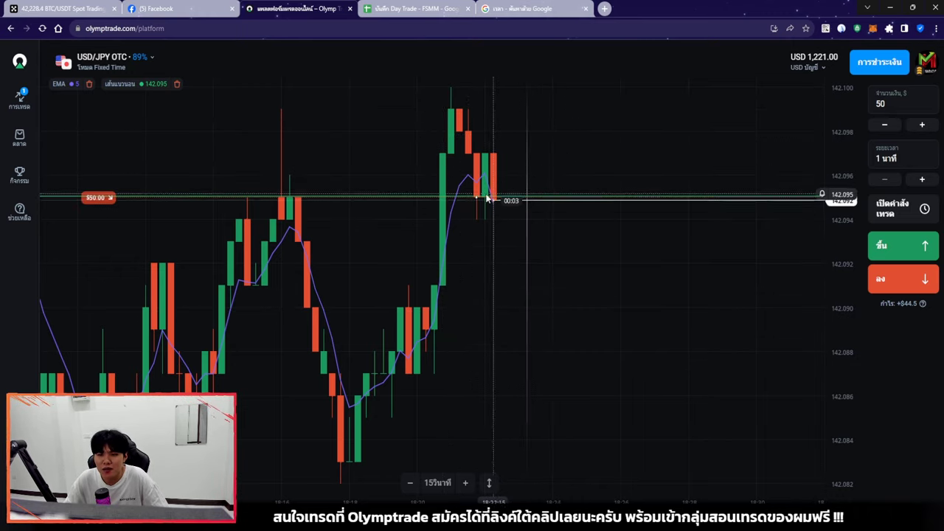
scroll(492, 181, down, 3)
drag(493, 182, 632, 215)
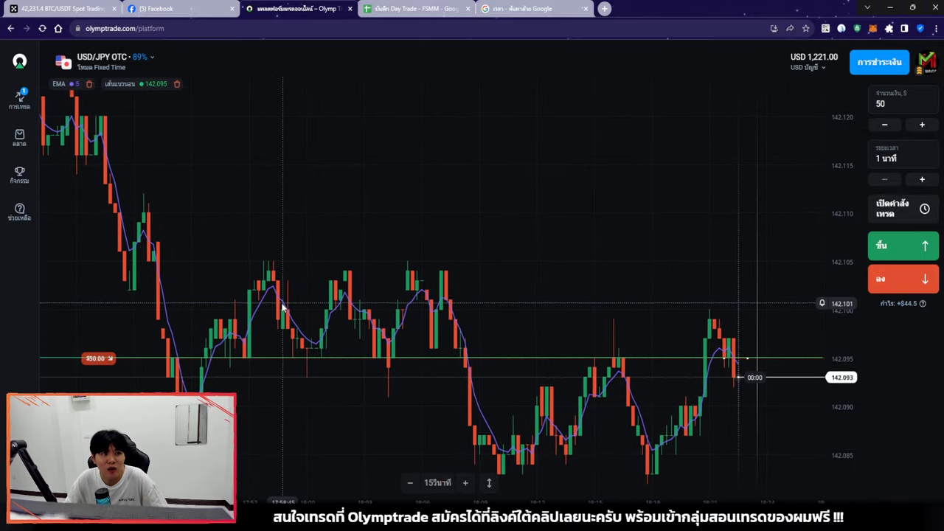
Draw rectangles around the two neighbouring USD/JPY OTC sideways ranges, one above and one below the green horizontal line.
scroll(547, 219, down, 2)
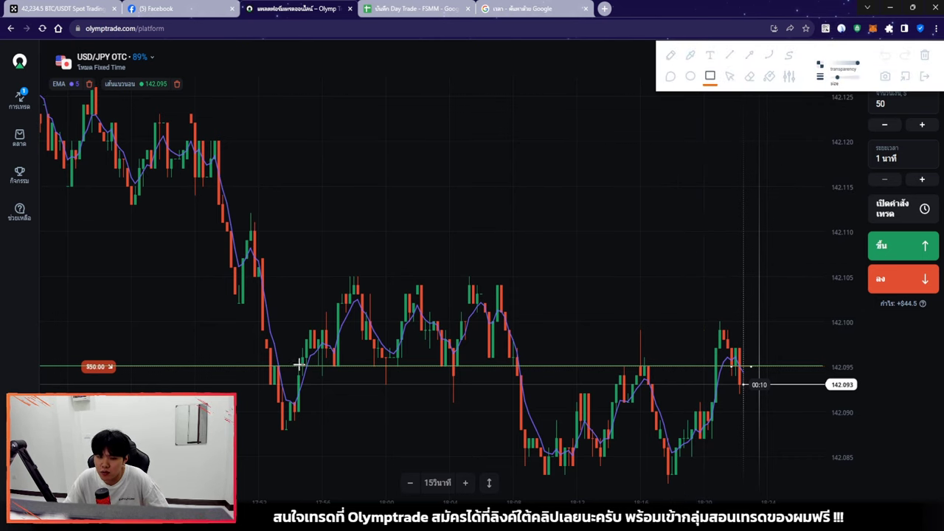
drag(517, 269, 517, 271)
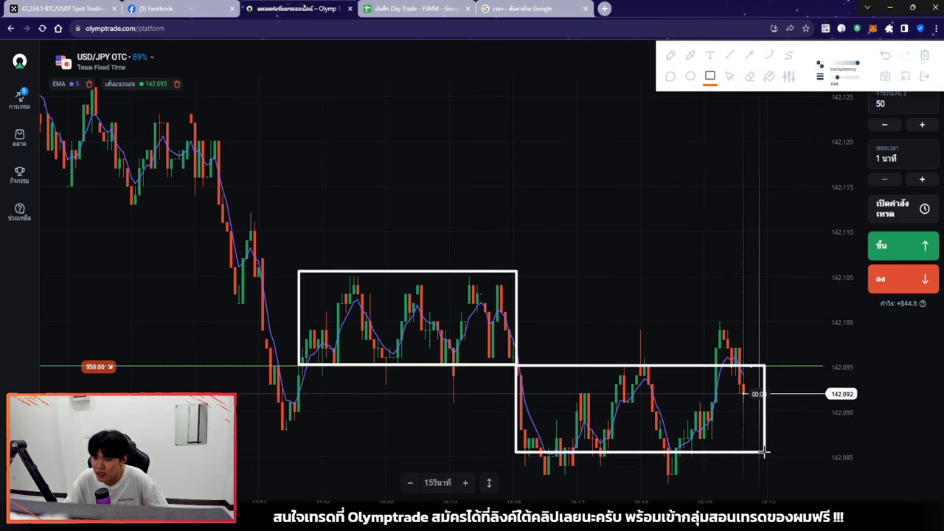
drag(765, 452, 764, 473)
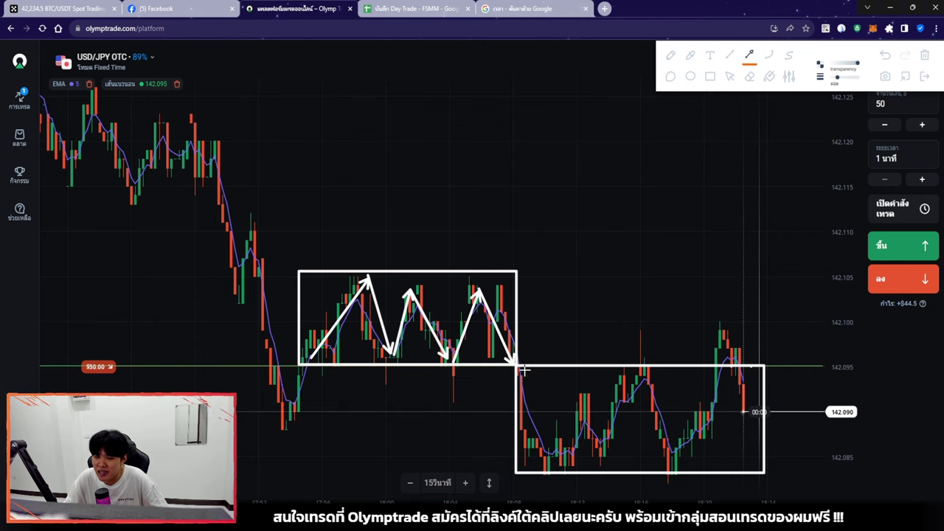
Trace the price swings inside the boxed ranges with arrows, and clear all annotations from the screen.
mouse_move(518, 367)
mouse_down()
mouse_move(557, 468)
mouse_move(633, 370)
mouse_up()
drag(633, 371, 662, 453)
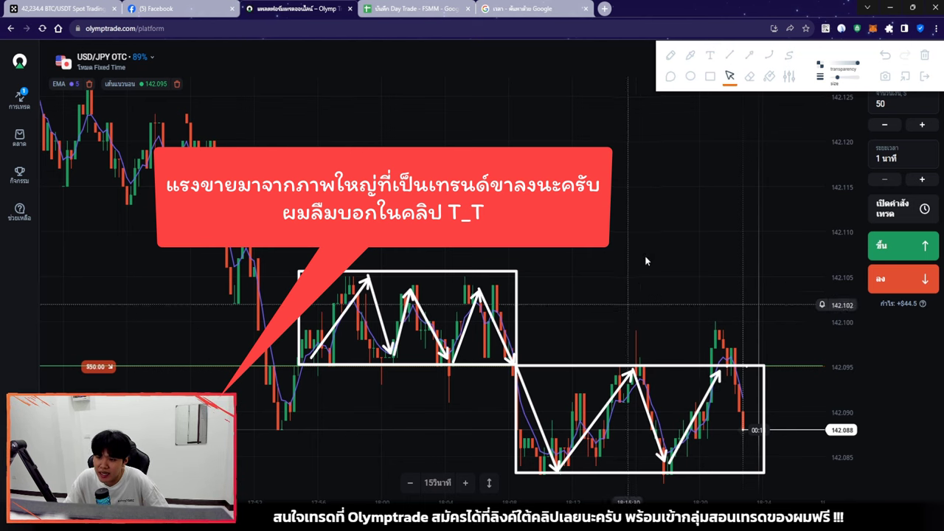
click(924, 58)
Examine how the USD/JPY OTC candles move around the green horizontal line, from the previous swing high to the latest drop.
drag(697, 268, 608, 310)
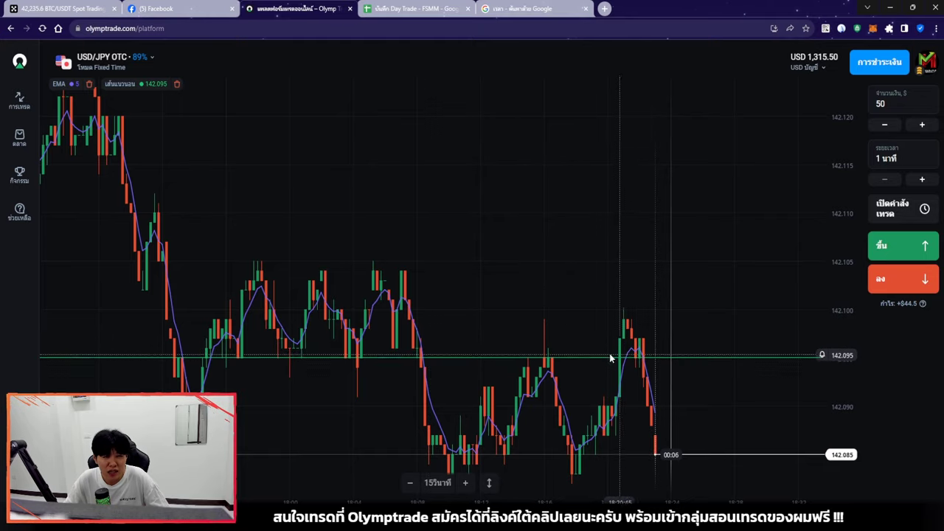
scroll(646, 295, up, 2)
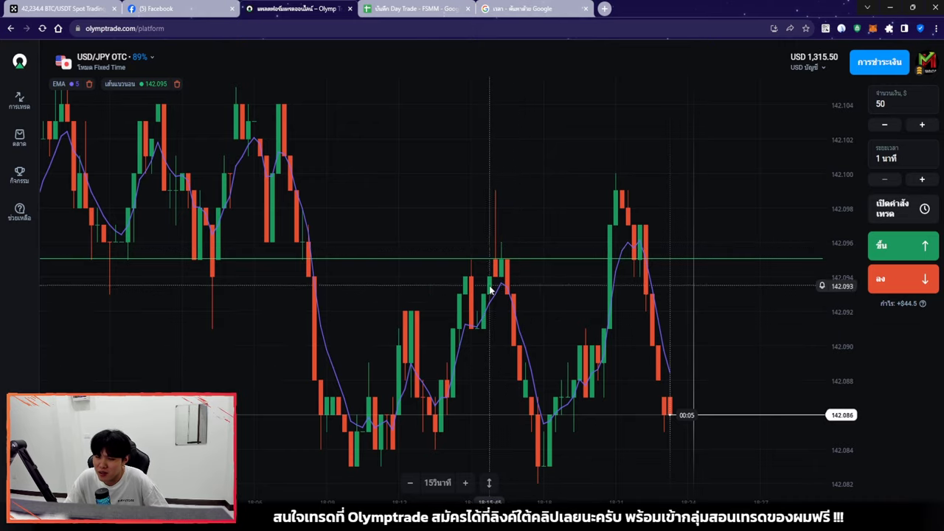
drag(732, 346, 584, 340)
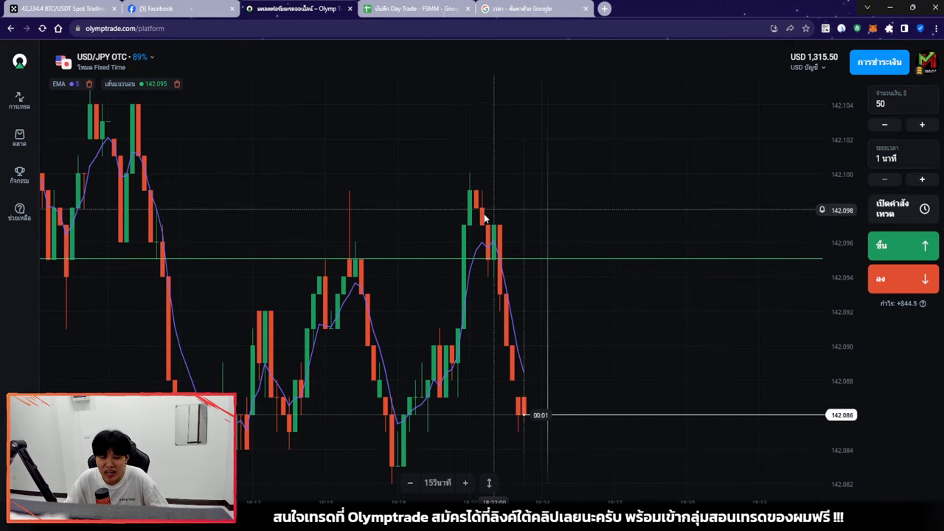
scroll(480, 212, up, 3)
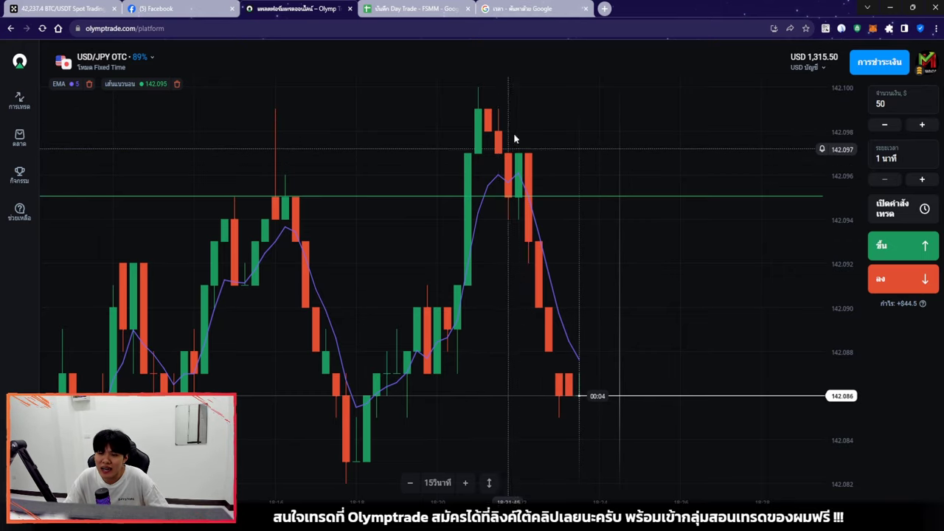
Examine the latest USD/JPY OTC drop below the green horizontal line against the earlier swings.
scroll(554, 317, up, 1)
scroll(554, 317, down, 2)
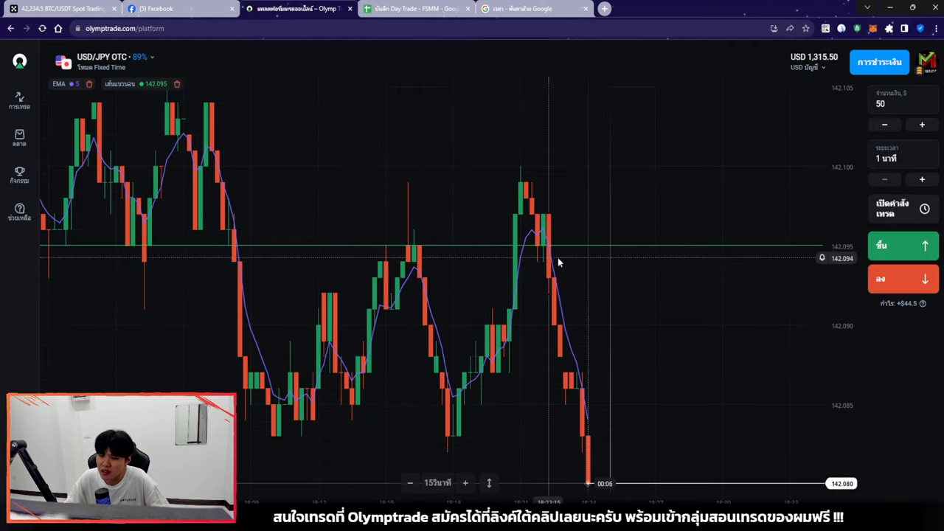
scroll(693, 325, down, 3)
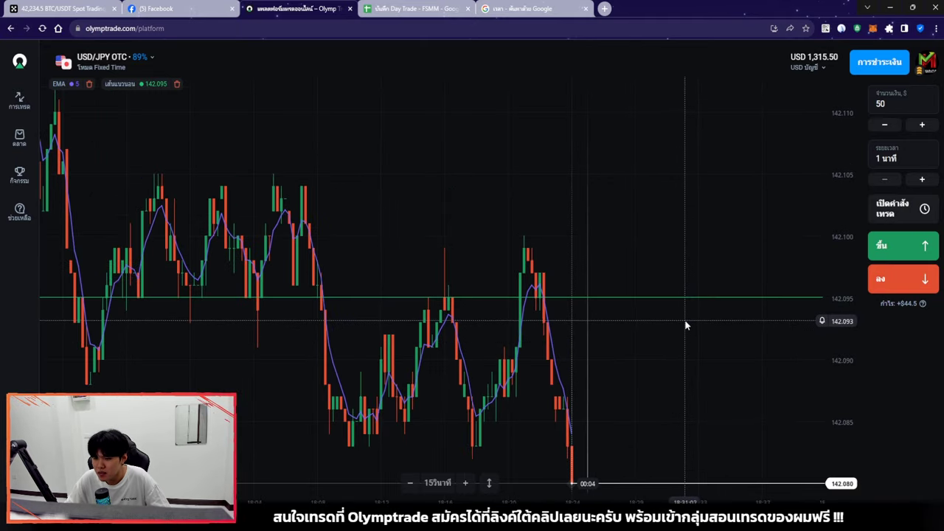
scroll(600, 285, up, 3)
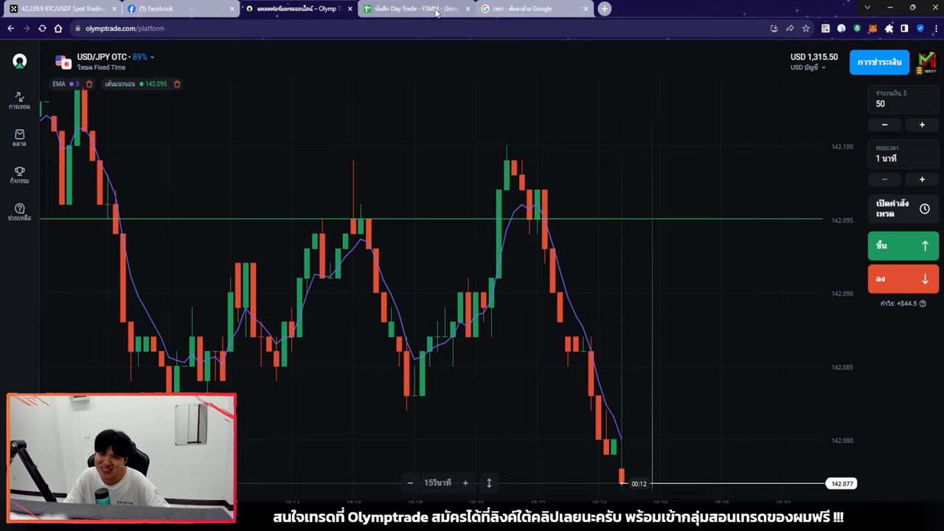
Switch to the Google Sheets day-trade log and record trade 4 with an 89% ROI and a $50 size.
click(371, 8)
click(303, 7)
click(368, 7)
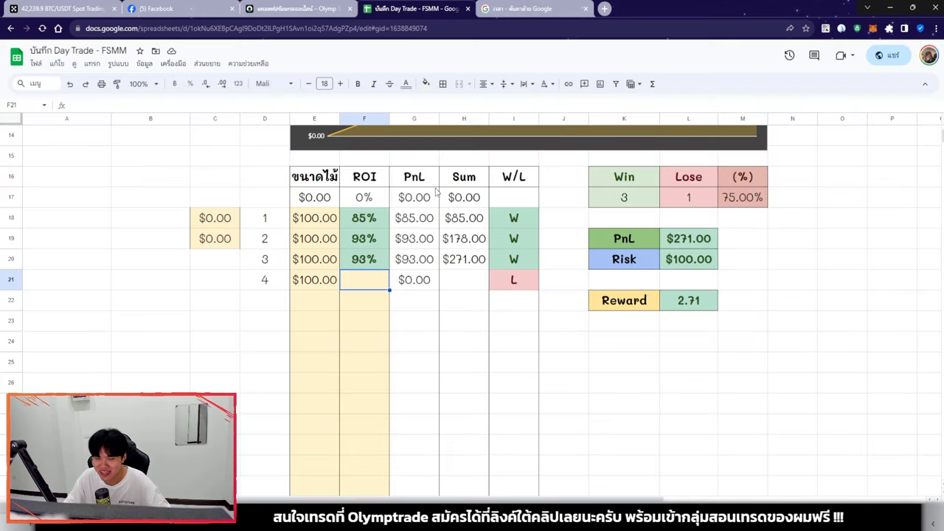
text(89)
key(Return)
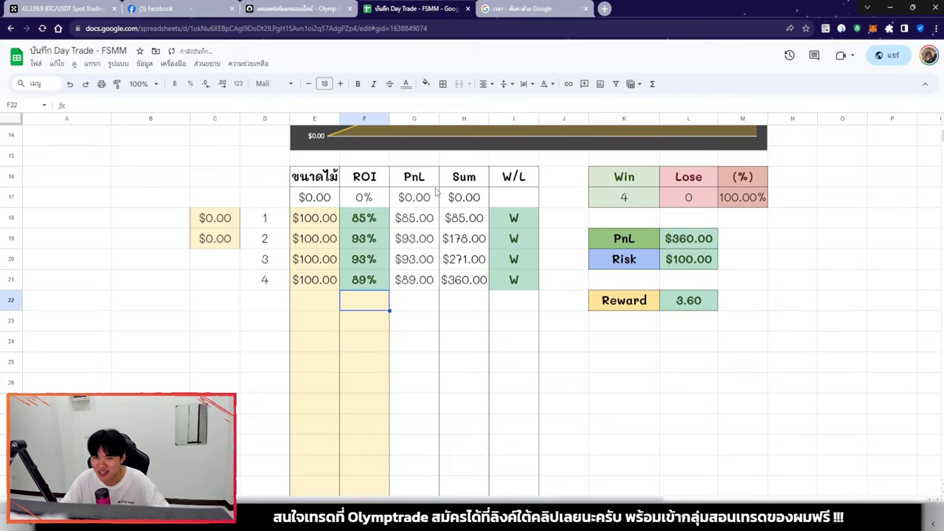
click(314, 288)
text(50)
key(Tab)
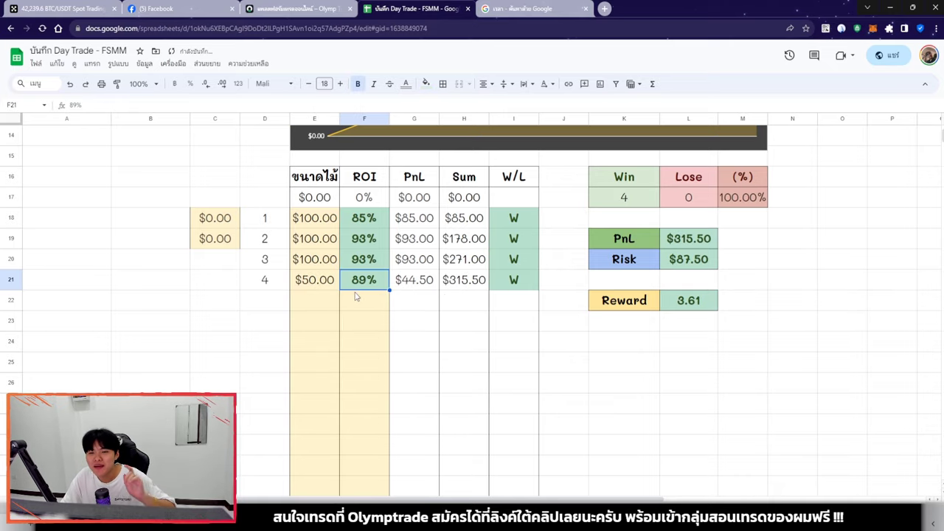
Return to Olymp Trade and examine the continuing USD/JPY OTC fall, both in the wider trend and up close.
key(ctrl+shift+Tab)
scroll(486, 201, down, 5)
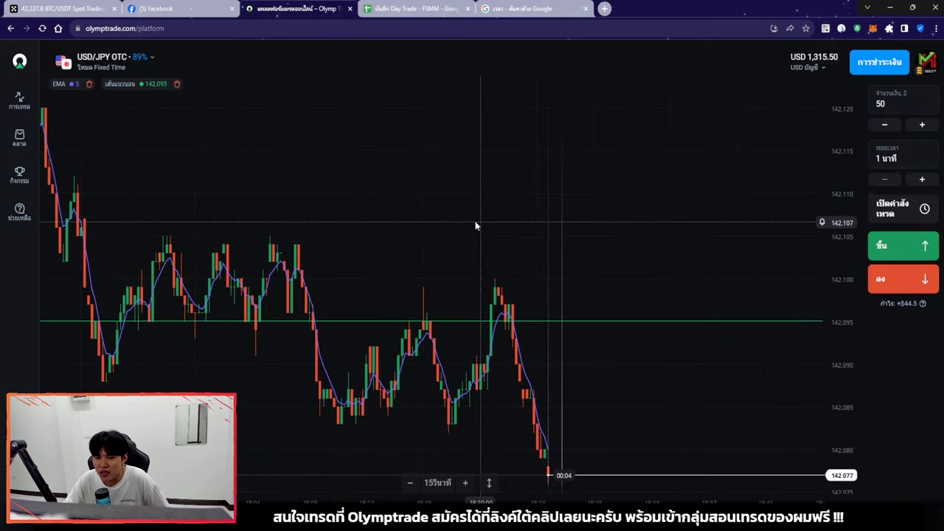
scroll(294, 303, up, 4)
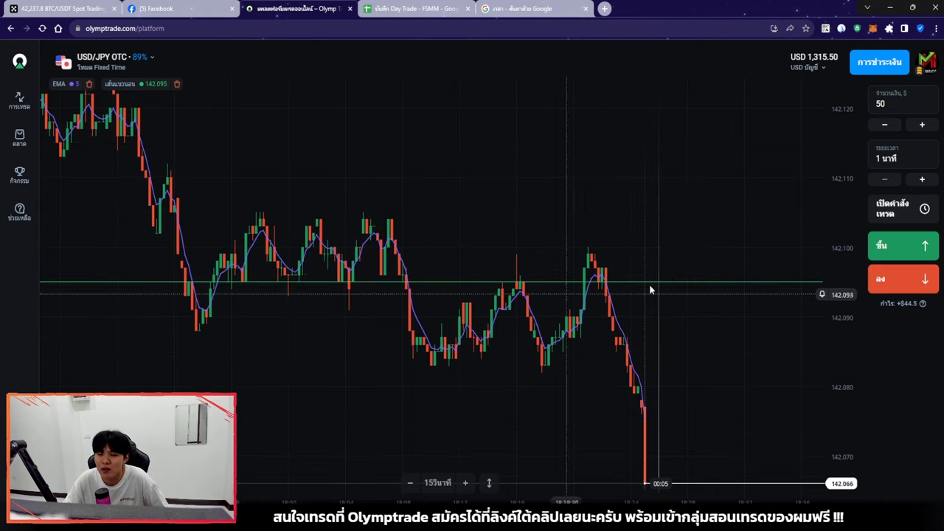
scroll(677, 352, up, 4)
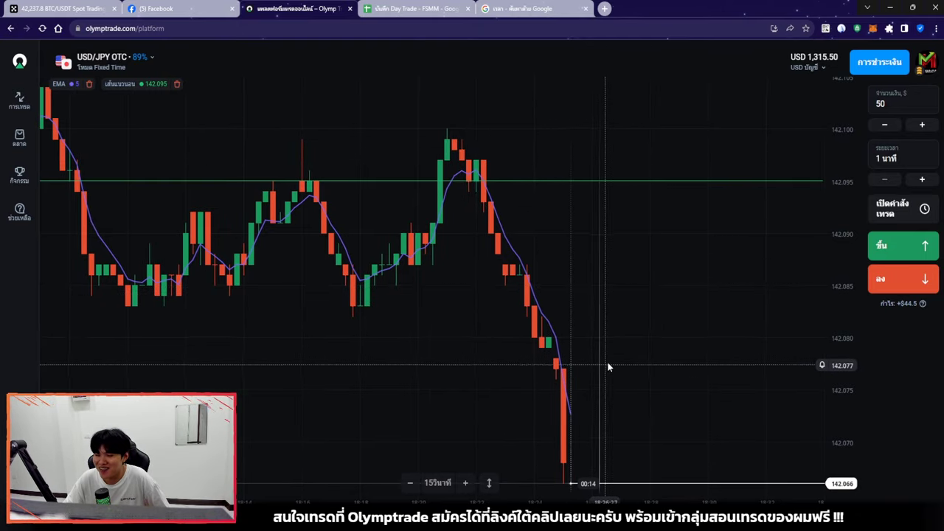
scroll(671, 316, up, 2)
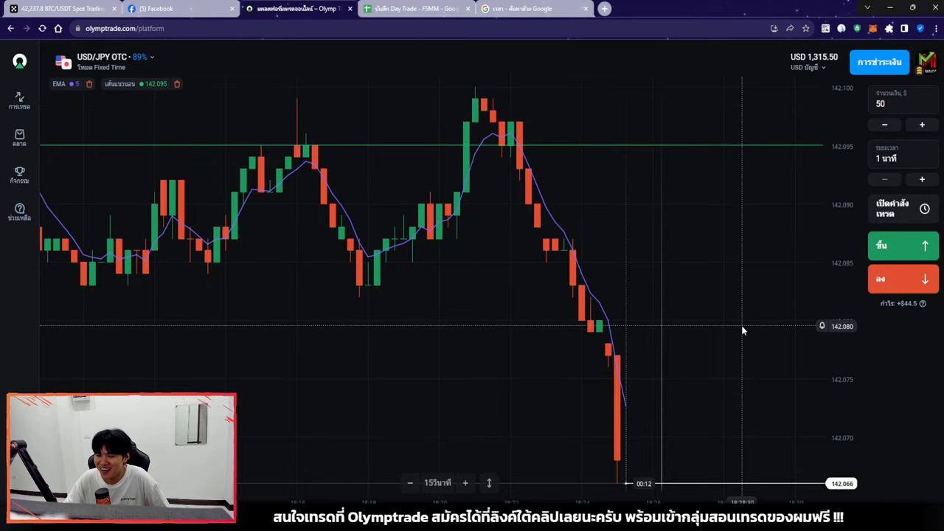
drag(700, 276, 642, 263)
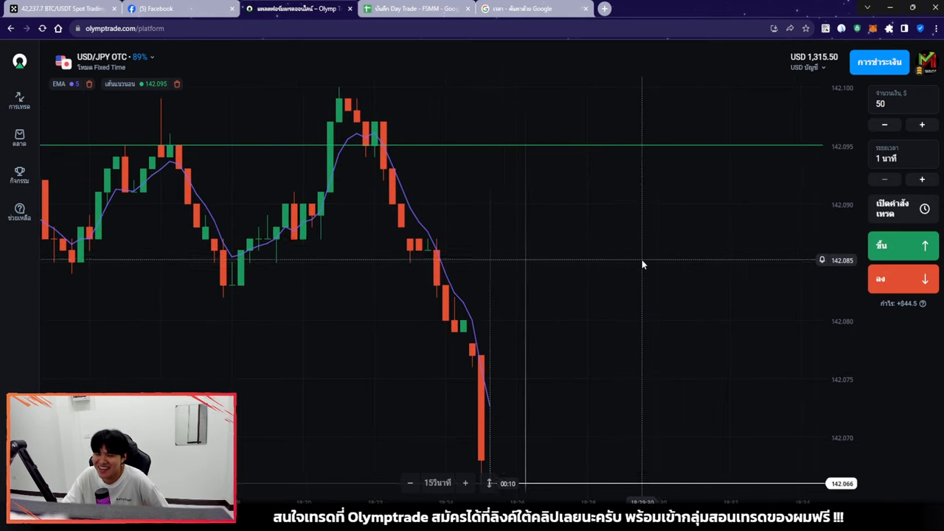
Compare the day-trade log's total PnL with the Olymp Trade account balance, and review the log's cumulative profit chart.
click(413, 8)
click(437, 303)
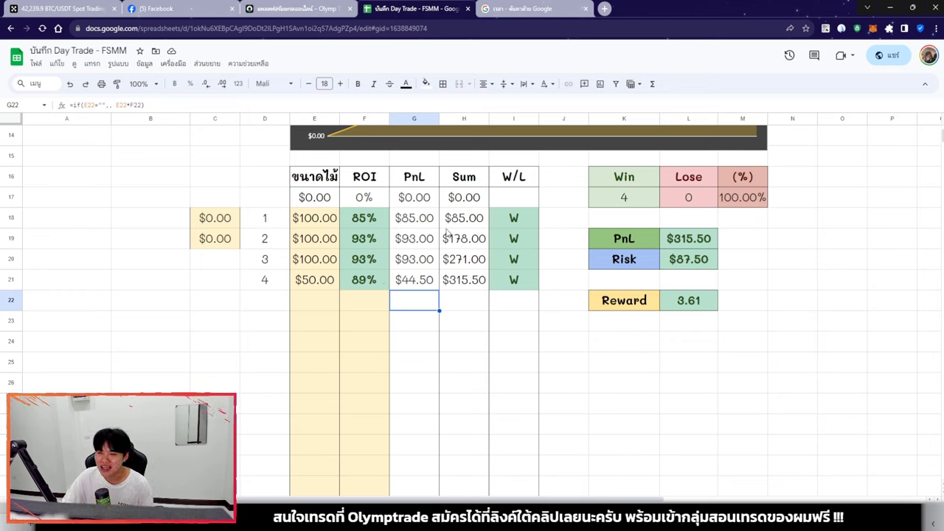
click(706, 245)
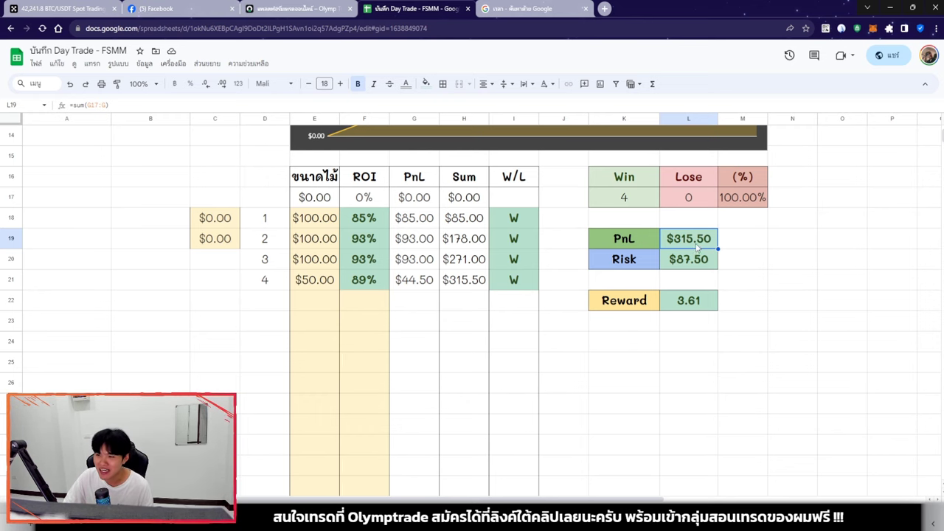
click(299, 9)
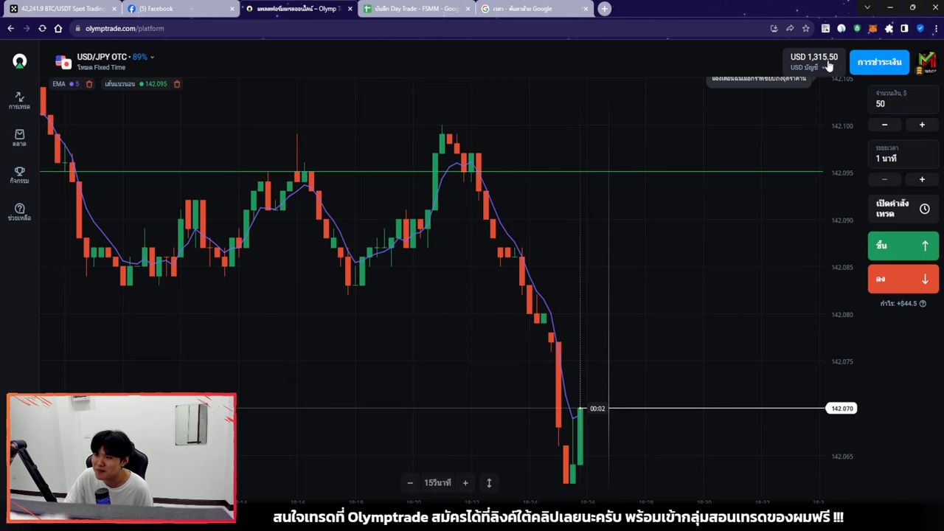
click(383, 8)
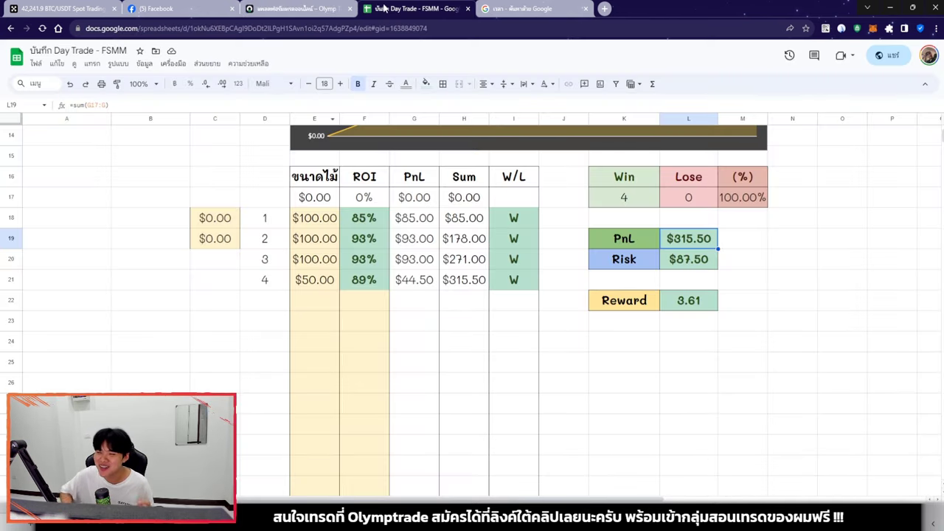
scroll(614, 422, up, 5)
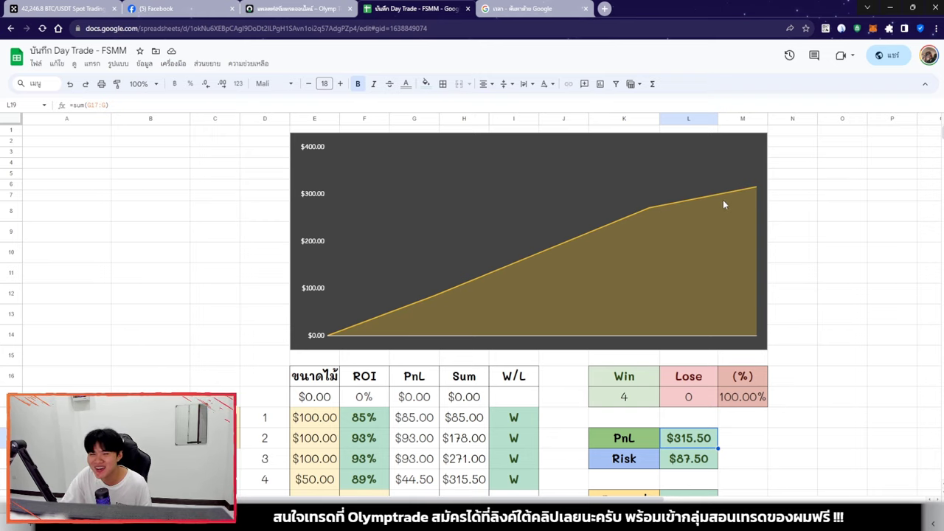
scroll(709, 191, down, 5)
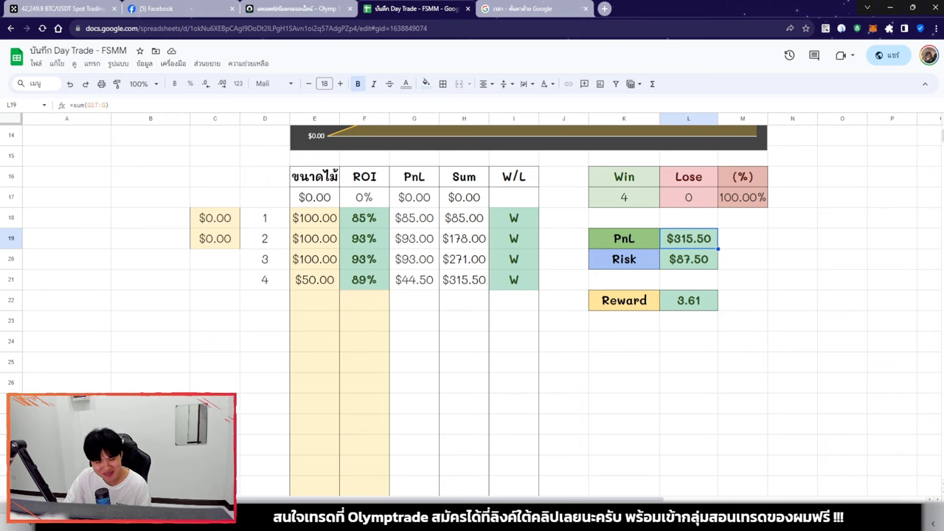
Enter 315.5 as the profit and loss of trade 8 in the overall profit record sheet.
key(ctrl+shift+Page_Down)
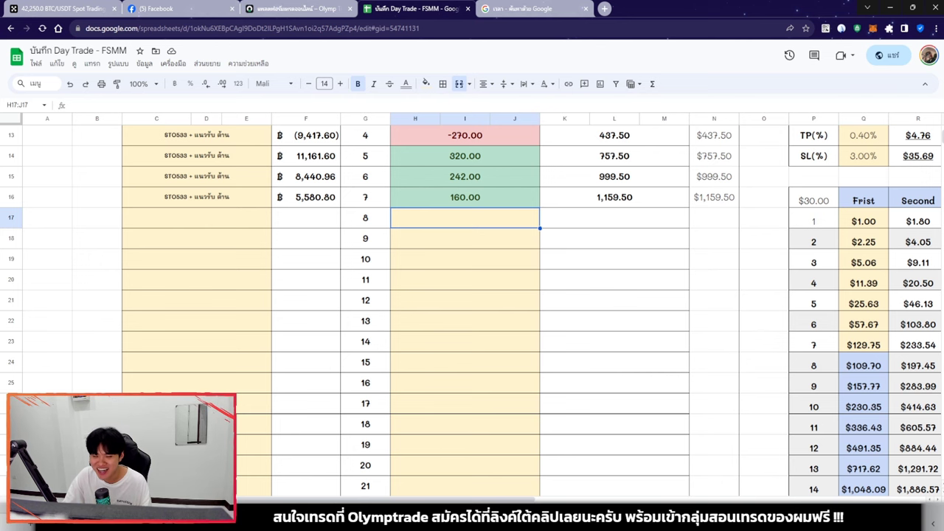
key(ctrl+shift+Page_Up)
key(ctrl+shift+Page_Down)
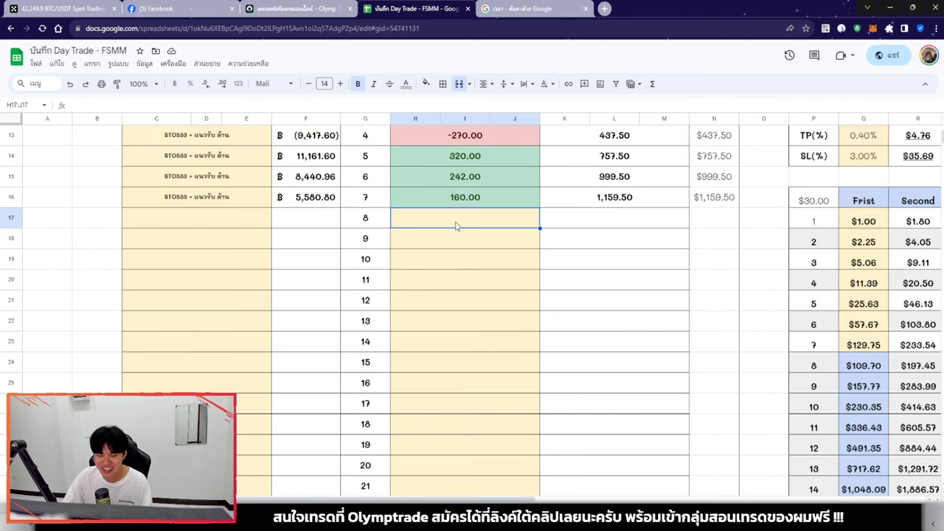
text(315.5)
key(Return)
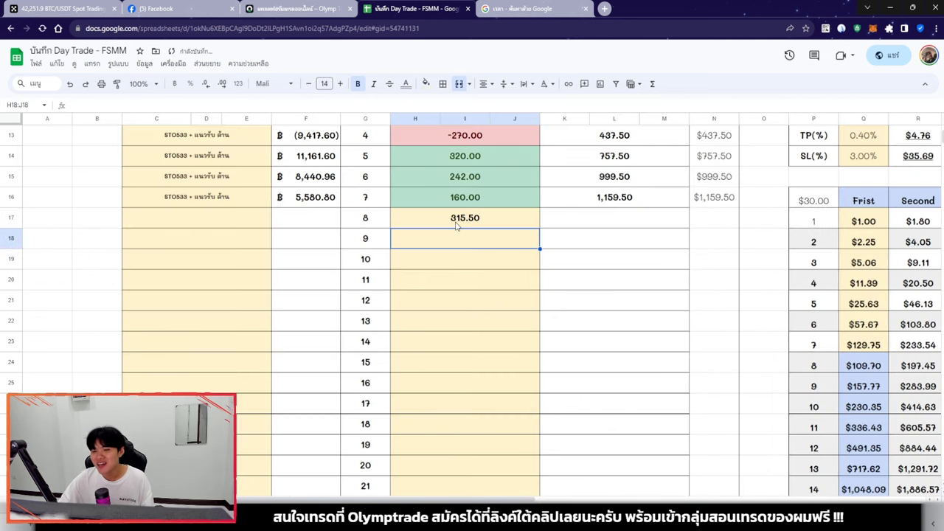
Copy "แนวรับ ต้าน" from trade 7's strategy note into the note cell of trade 8.
click(214, 205)
double_click(214, 207)
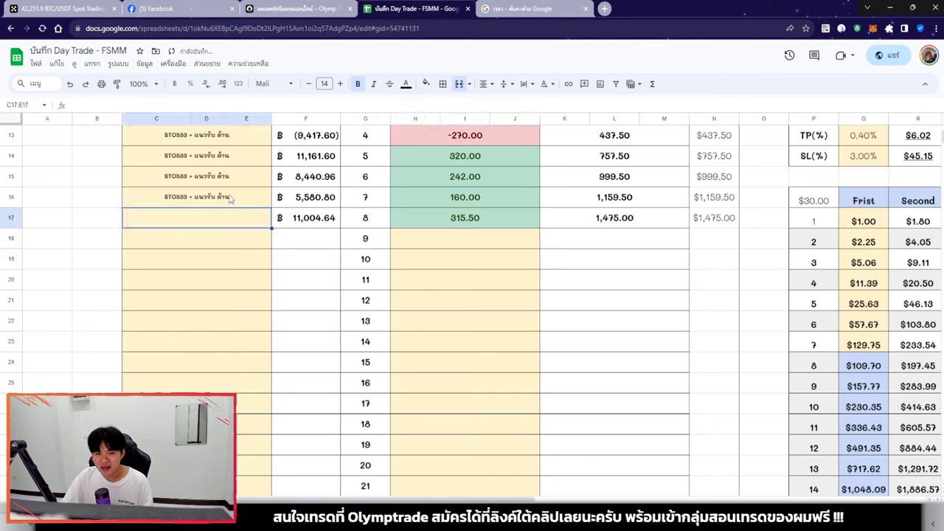
key(ctrl+shift+Left)
key(ctrl+shift+Left)
key(ctrl+c)
double_click(213, 213)
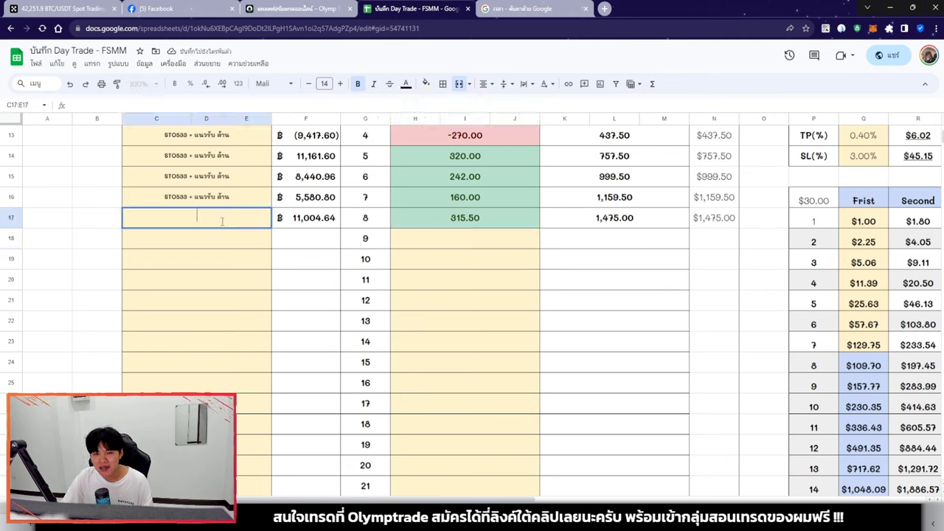
key(ctrl+v)
key(Return)
Review trade 8's profit, baht value and accumulated PnL plus the growth charts, and return to the Olymp Trade chart.
click(466, 227)
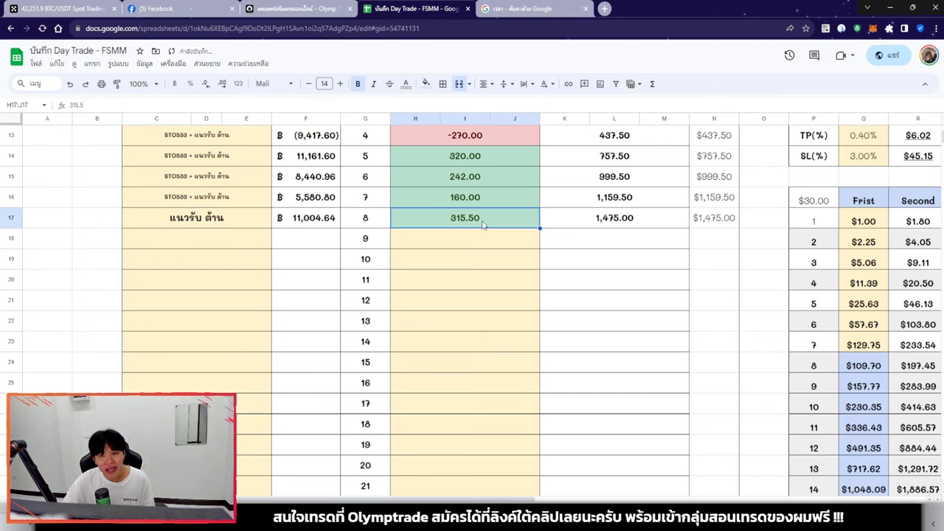
click(322, 226)
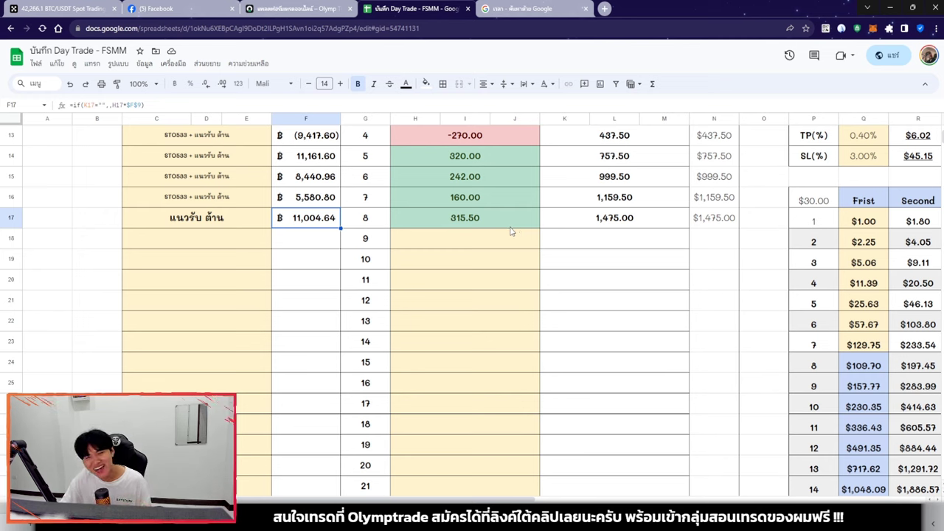
click(622, 219)
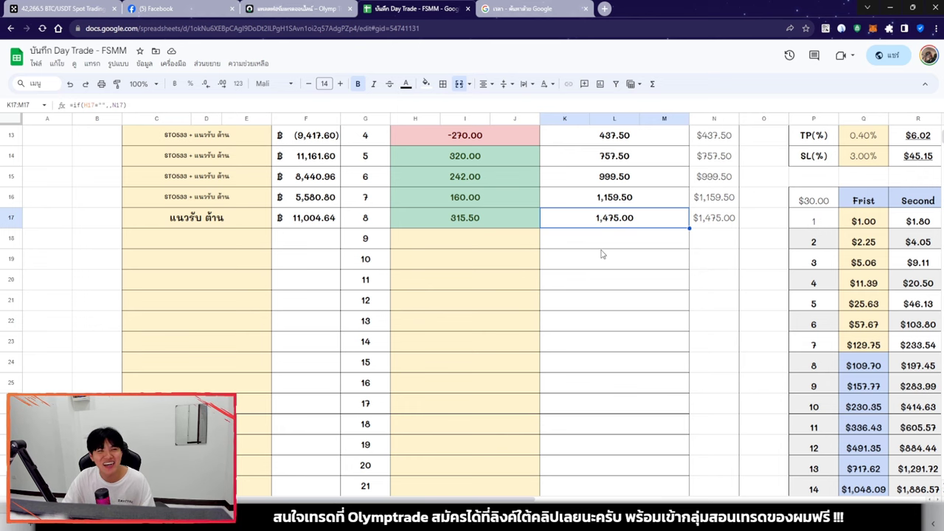
scroll(601, 247, up, 5)
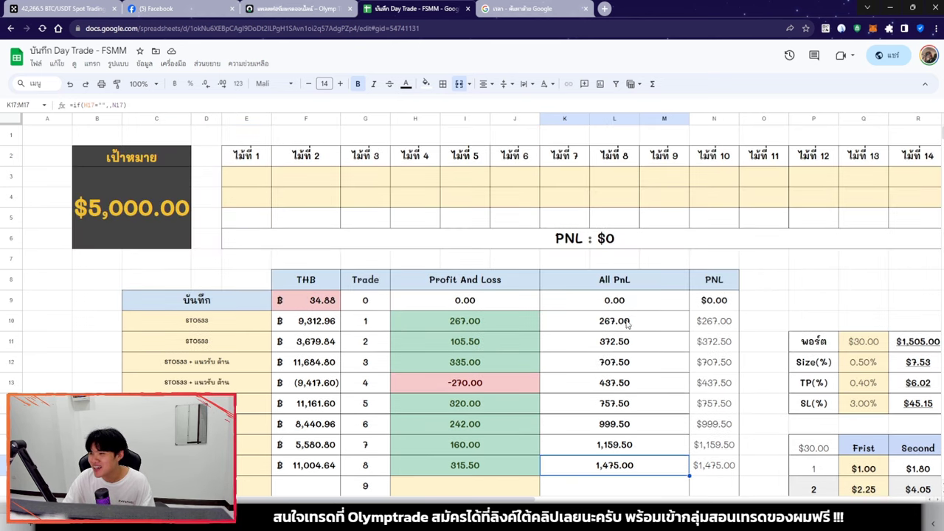
scroll(600, 236, right, 5)
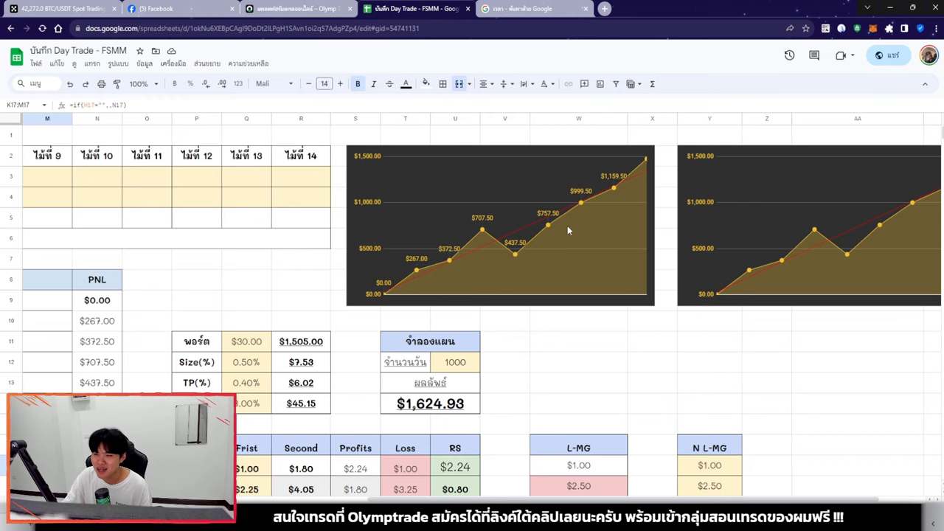
scroll(638, 278, right, 2)
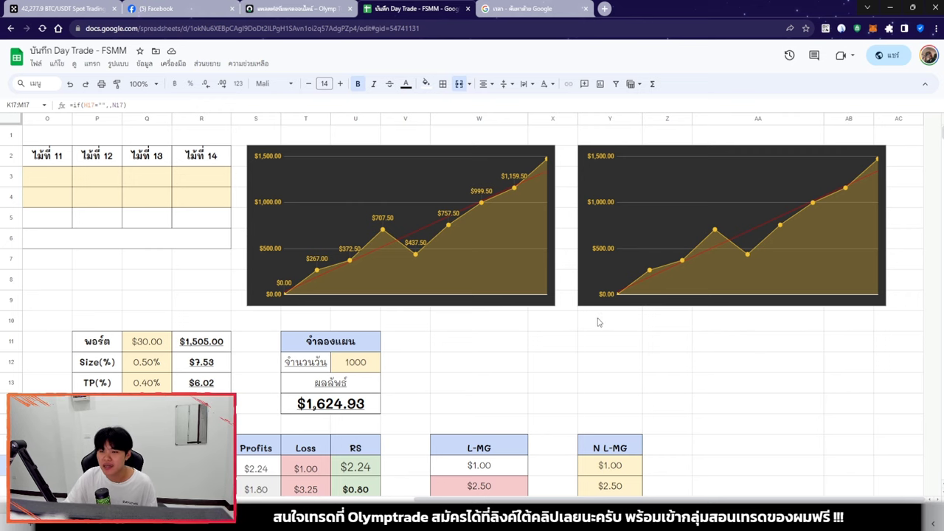
click(503, 354)
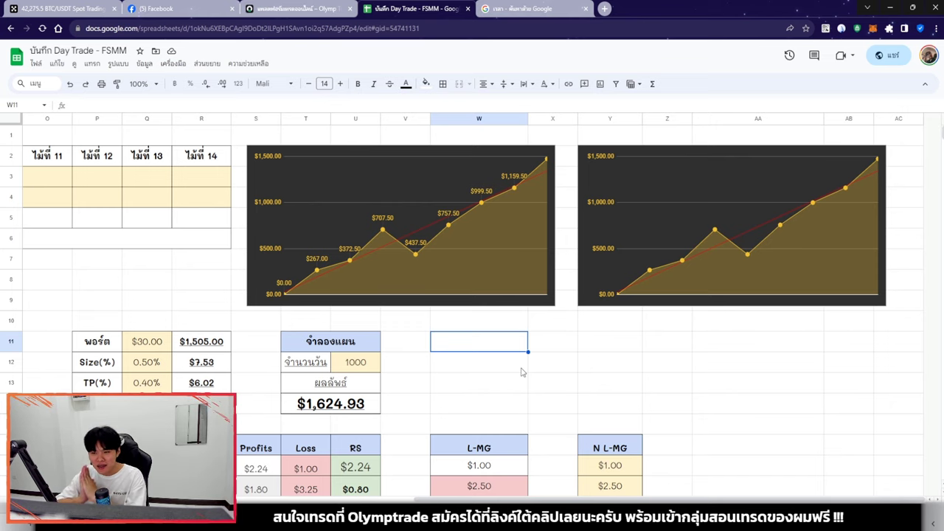
click(318, 8)
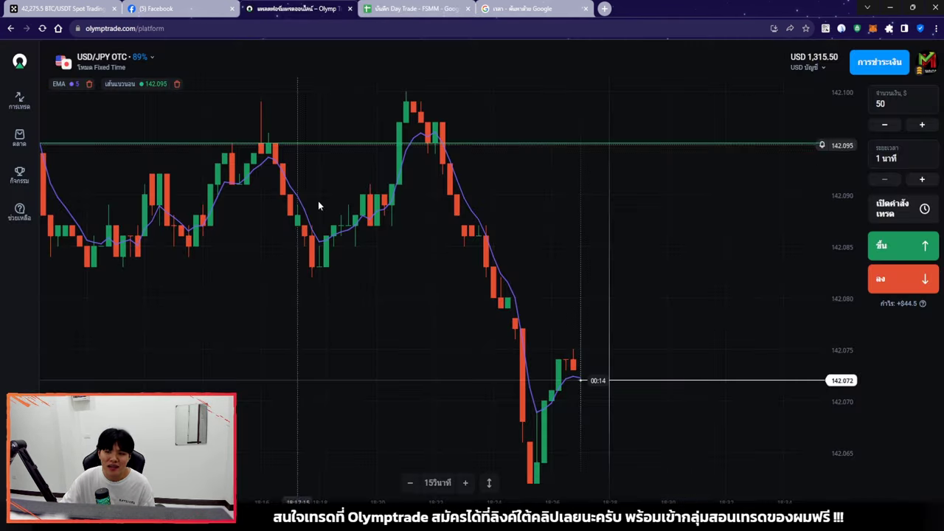